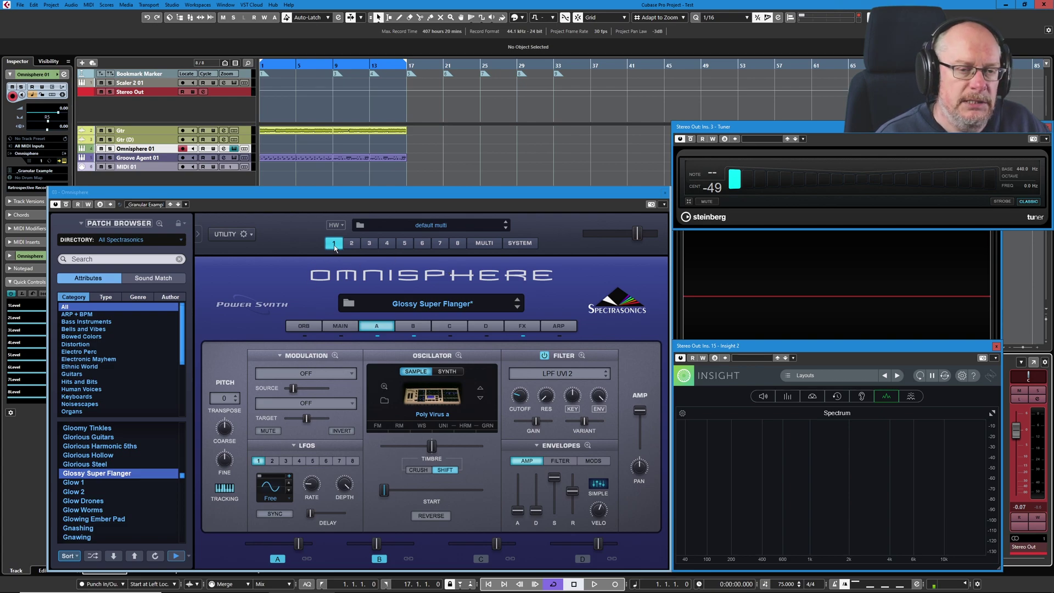
Review part 1 in the multi mixer, then its Main page and layer A settings.
left_click(481, 244)
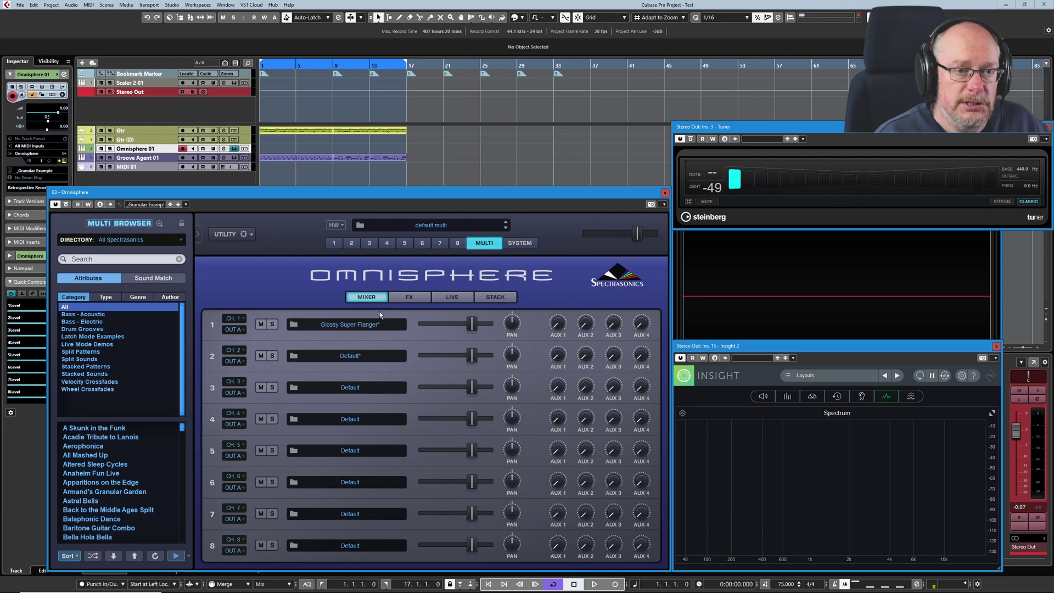
left_click(337, 245)
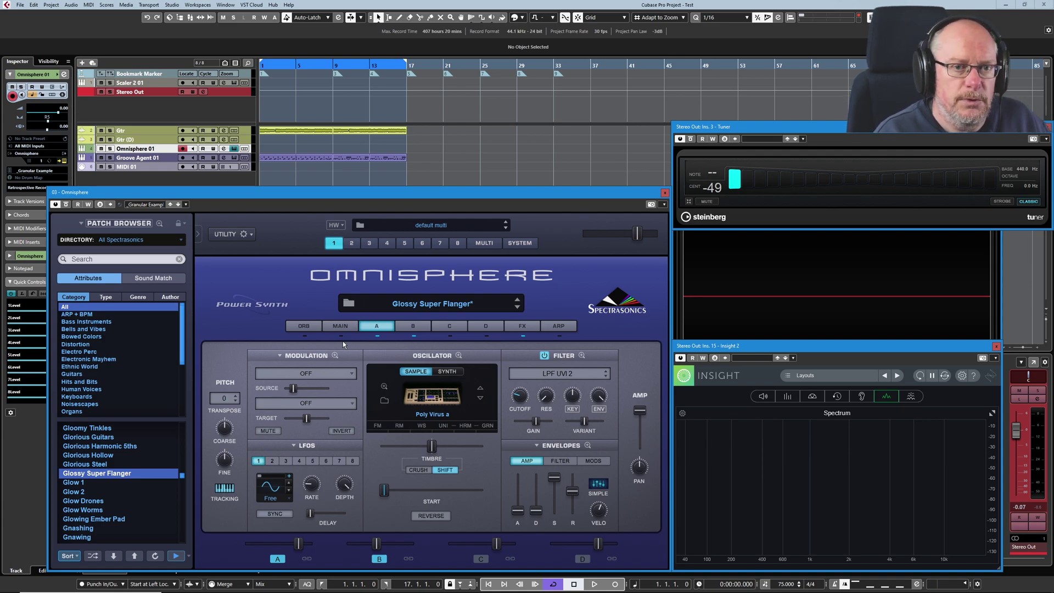
left_click(342, 327)
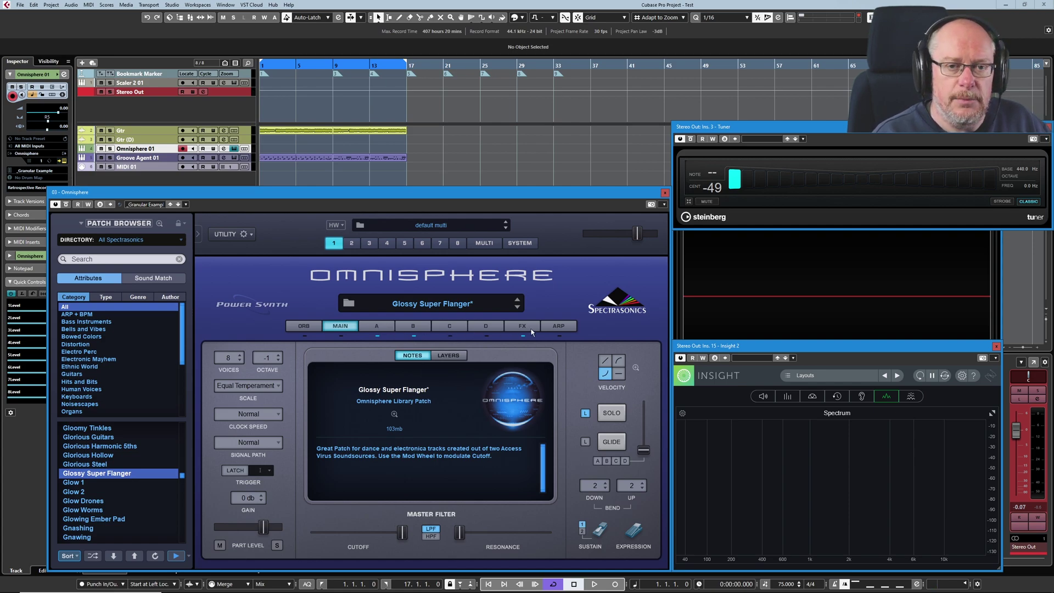
left_click(377, 325)
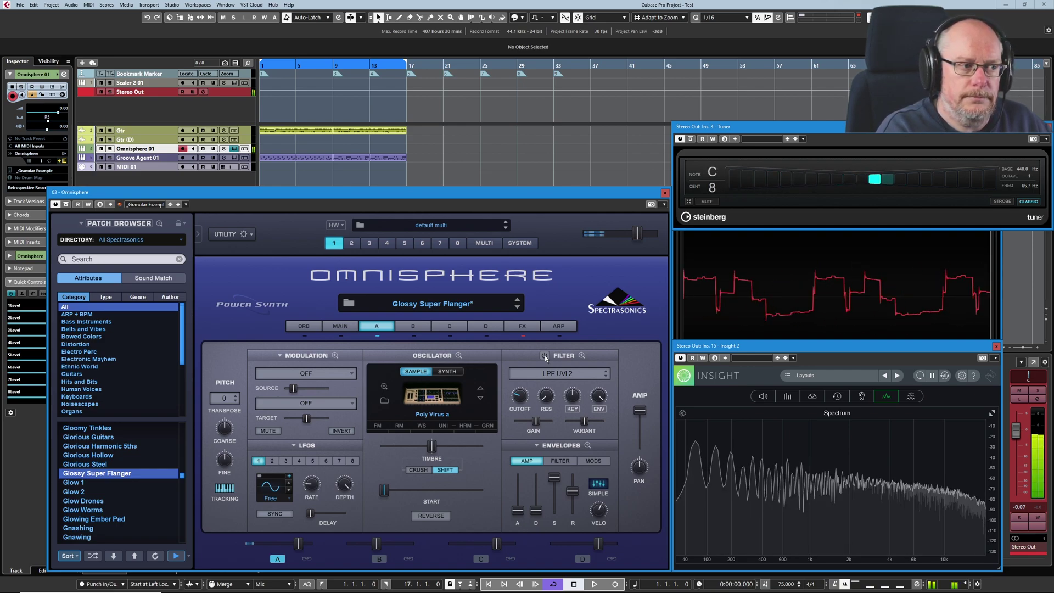
Turn on layer A's filter and open its filter envelope in the enlarged envelope view.
left_click(545, 355)
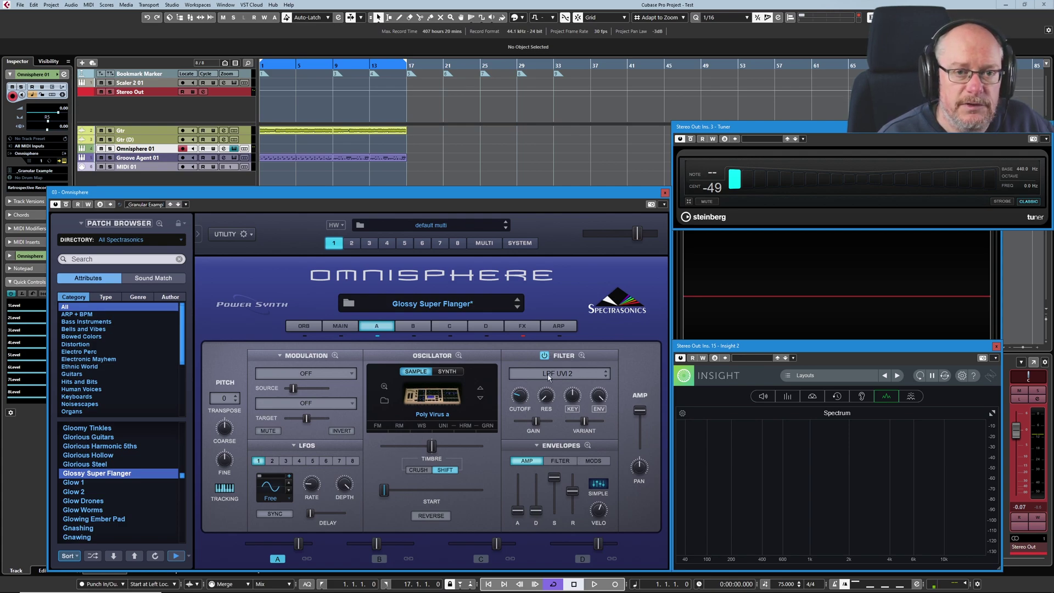
left_click(554, 464)
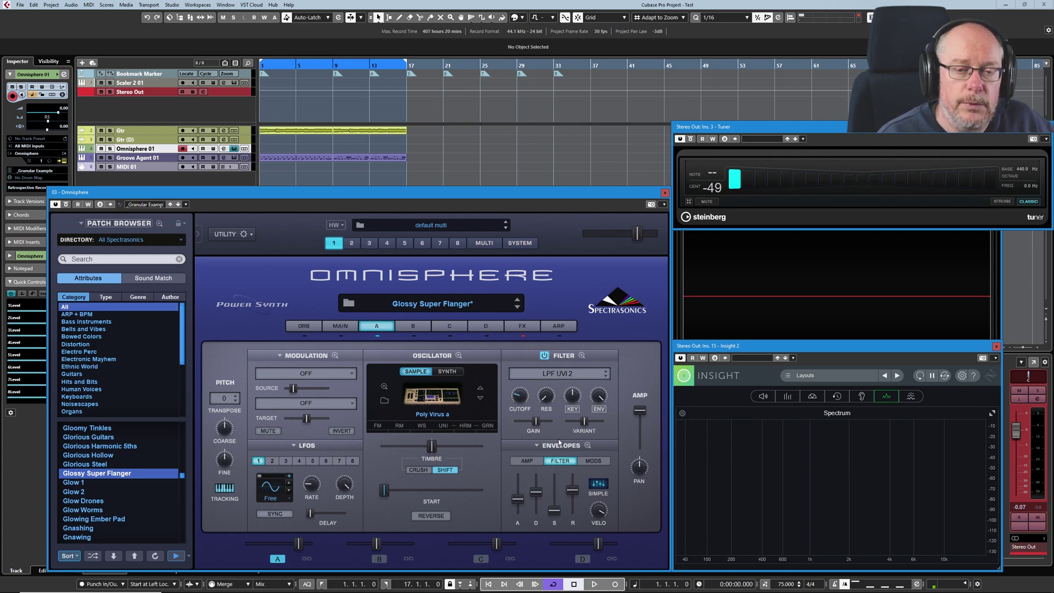
left_click(587, 446)
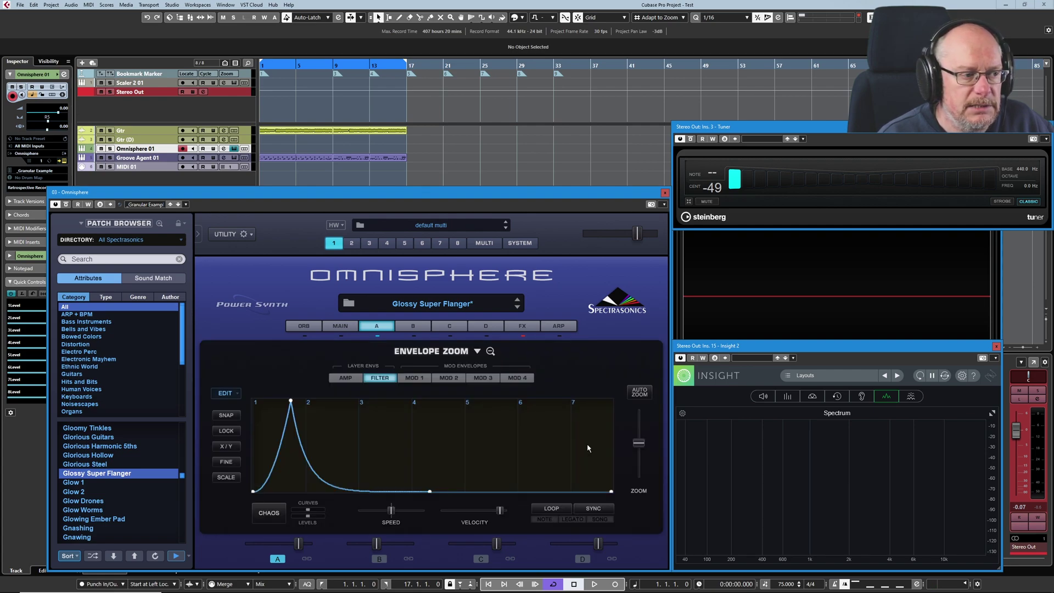
Try moving the filter envelope's peak to the very start, bring it back near its original position, and close the envelope view.
left_click(290, 401)
left_click_drag(226, 399, 209, 396)
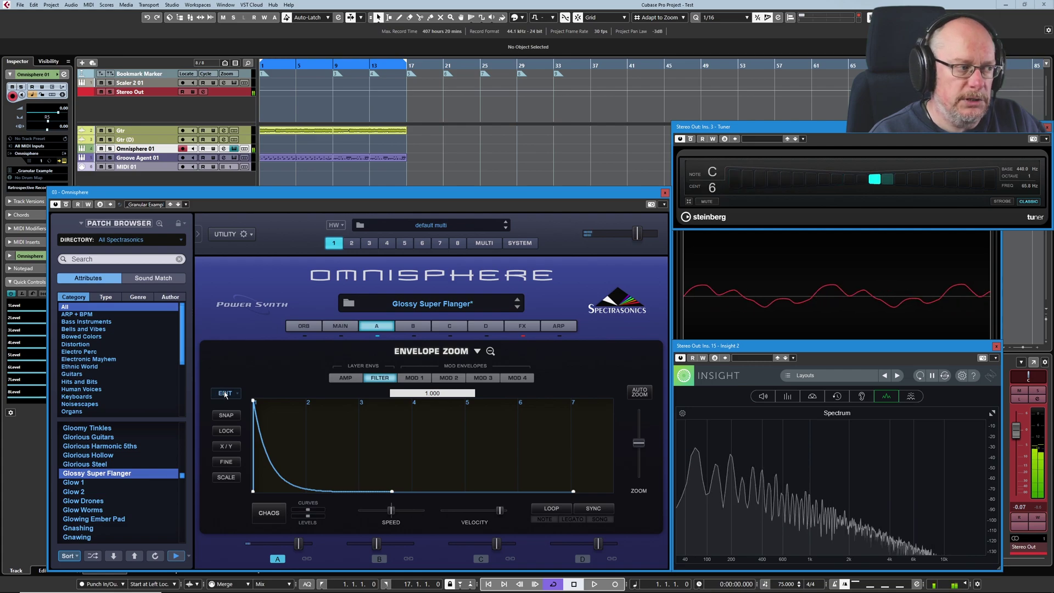
left_click_drag(253, 399, 285, 392)
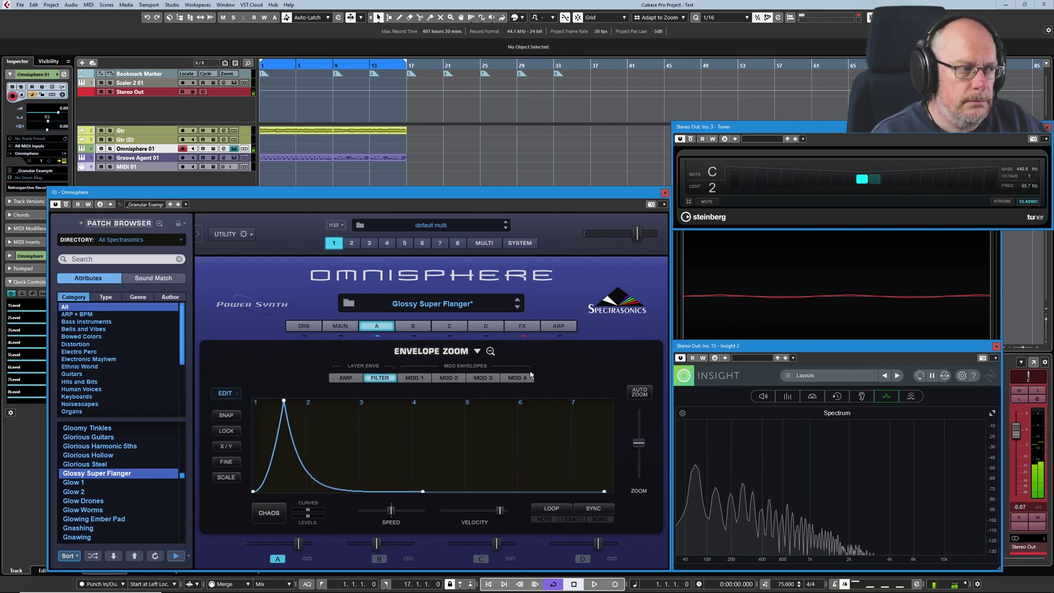
left_click(491, 351)
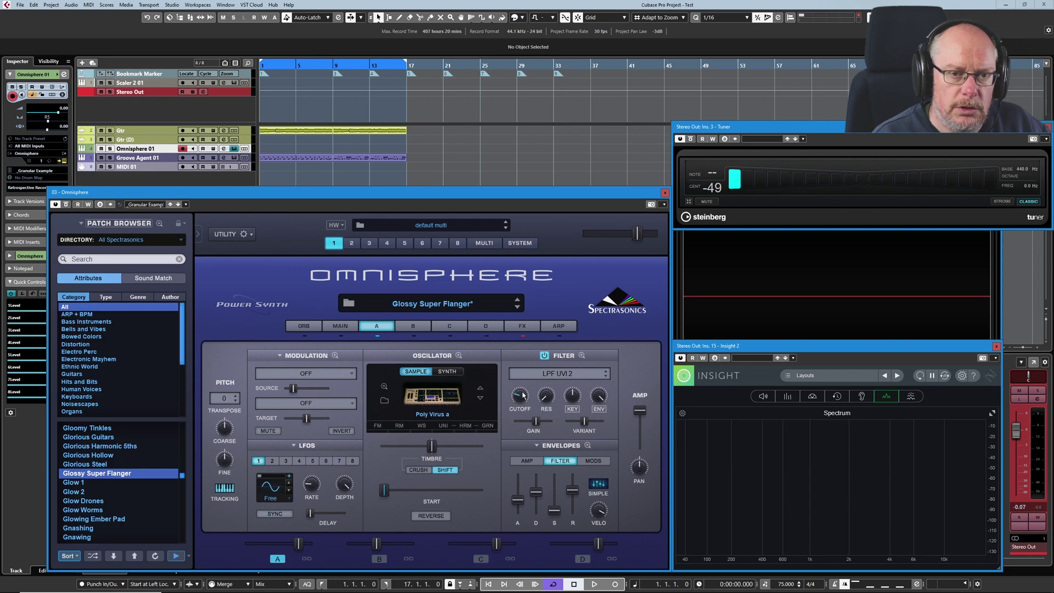
Try a Wheel-to-Cutoff modulation amount of 0.686 in layer A's modulation matrix, return it near the centre, and close the matrix.
left_click(334, 355)
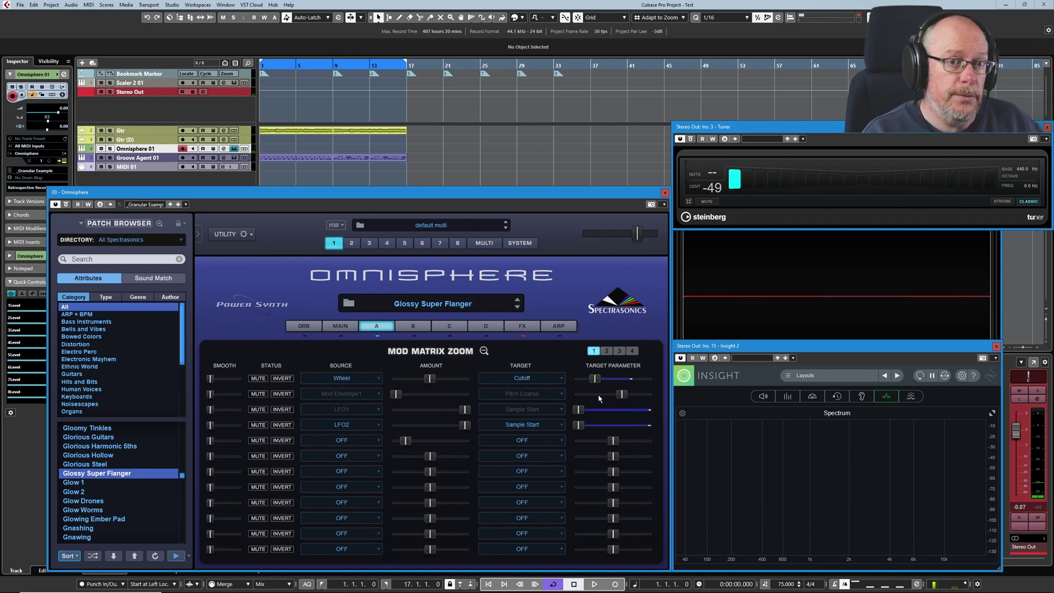
left_click_drag(433, 379, 445, 378)
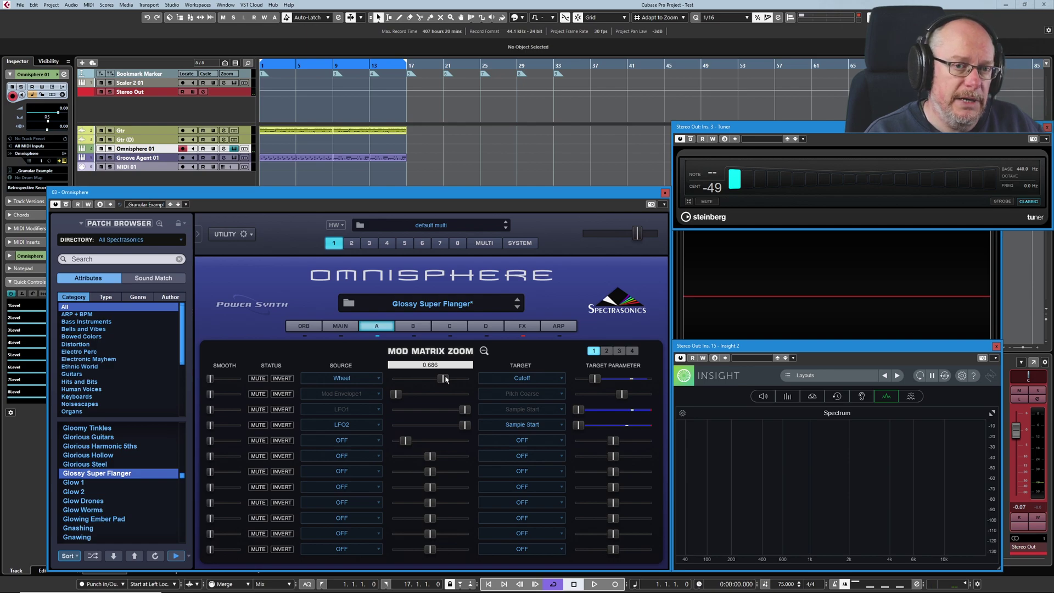
left_click_drag(446, 379, 434, 381)
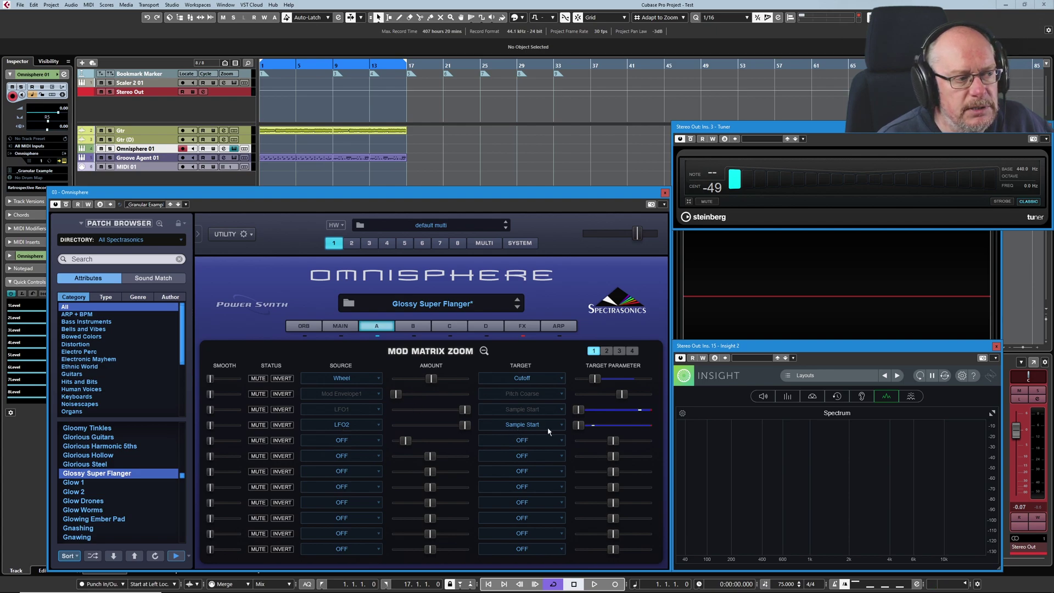
left_click(484, 351)
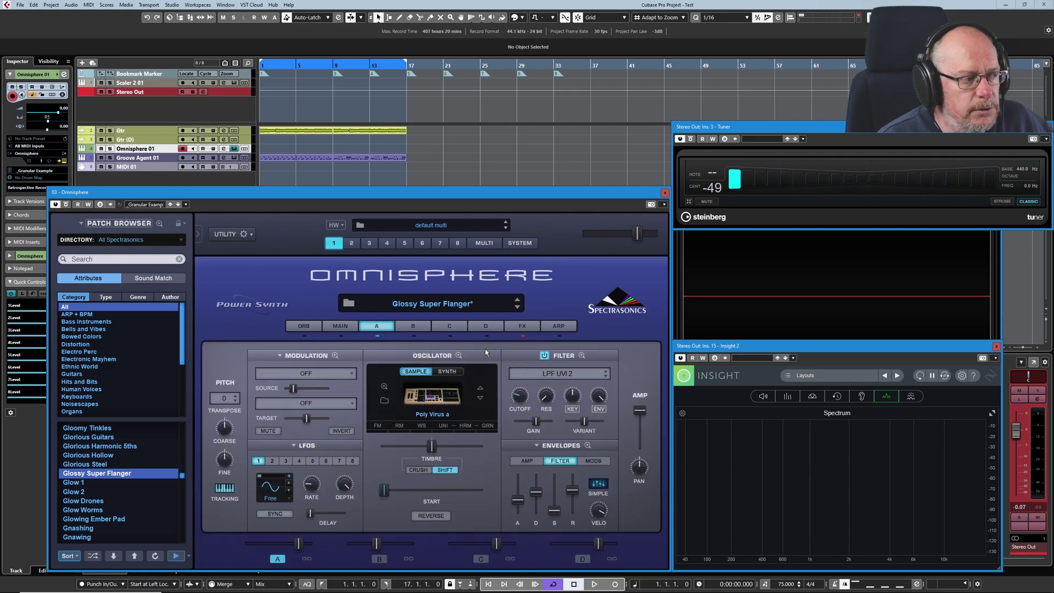
Examine LFO 2's rate and its Sample Start routing in layer A's modulation matrix.
left_click(271, 461)
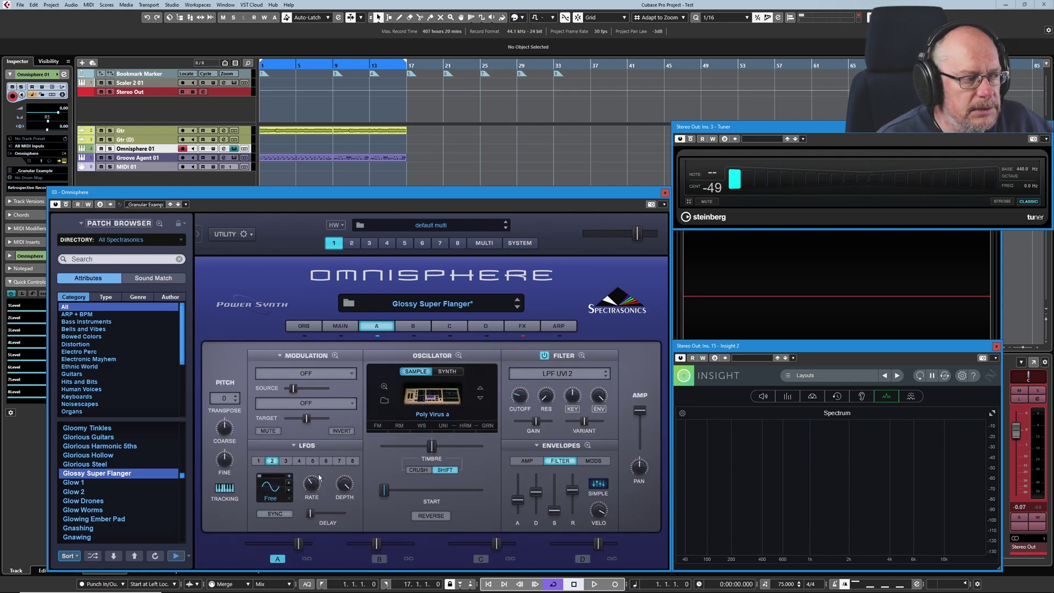
mouse_move(311, 487)
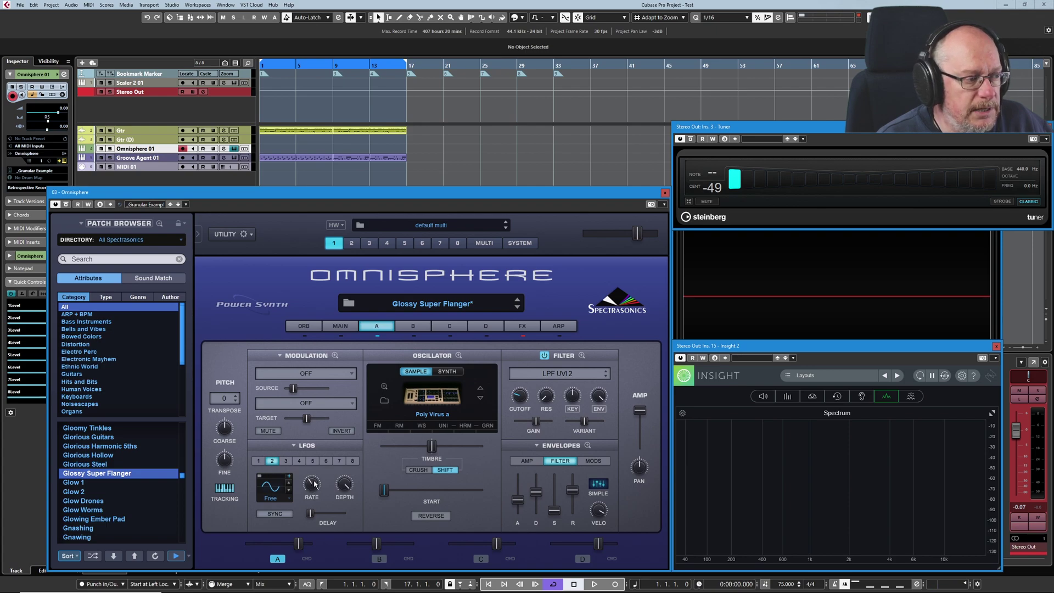
left_click(334, 355)
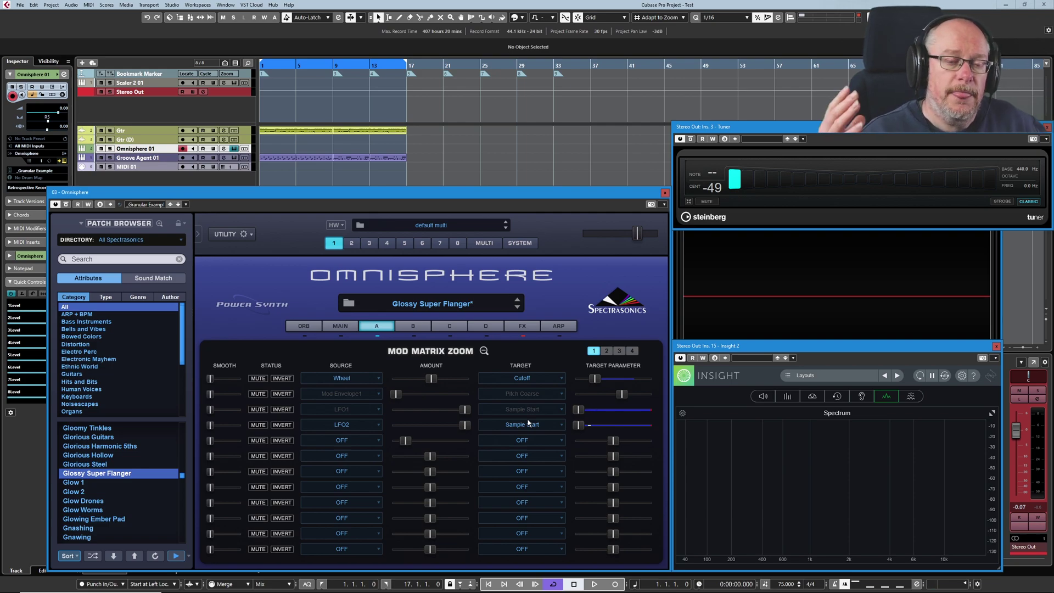
left_click(483, 351)
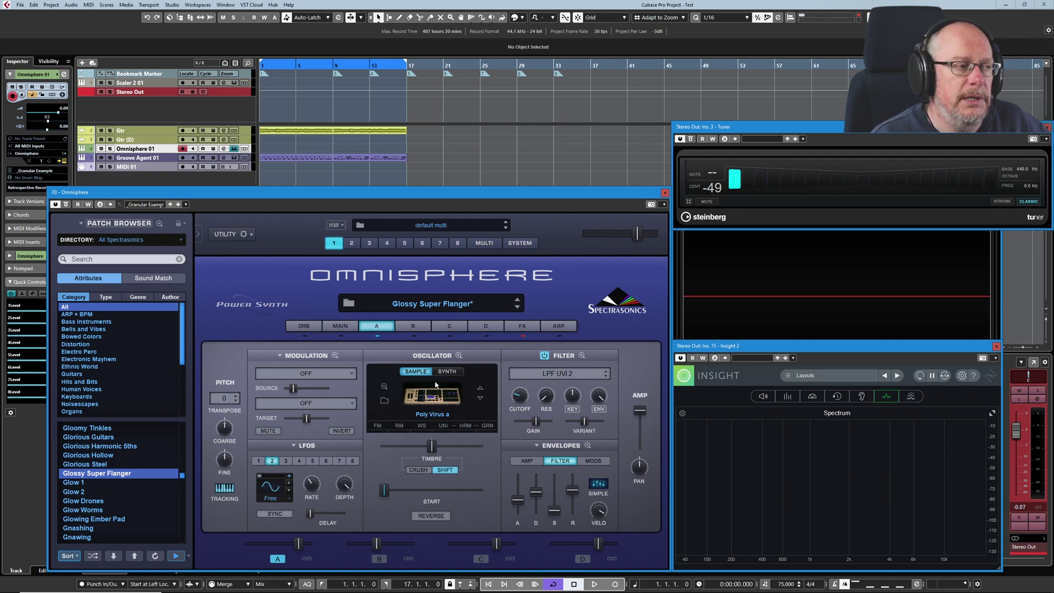
In part 2, search the soundsources for "virus" and load Poly Virus a into layer A.
left_click(352, 242)
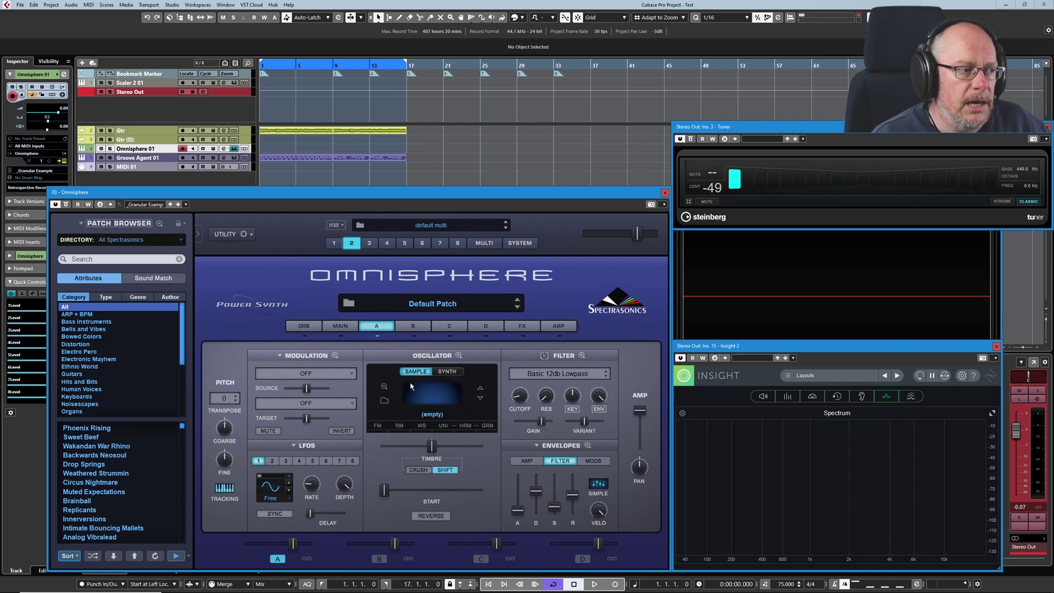
left_click(430, 389)
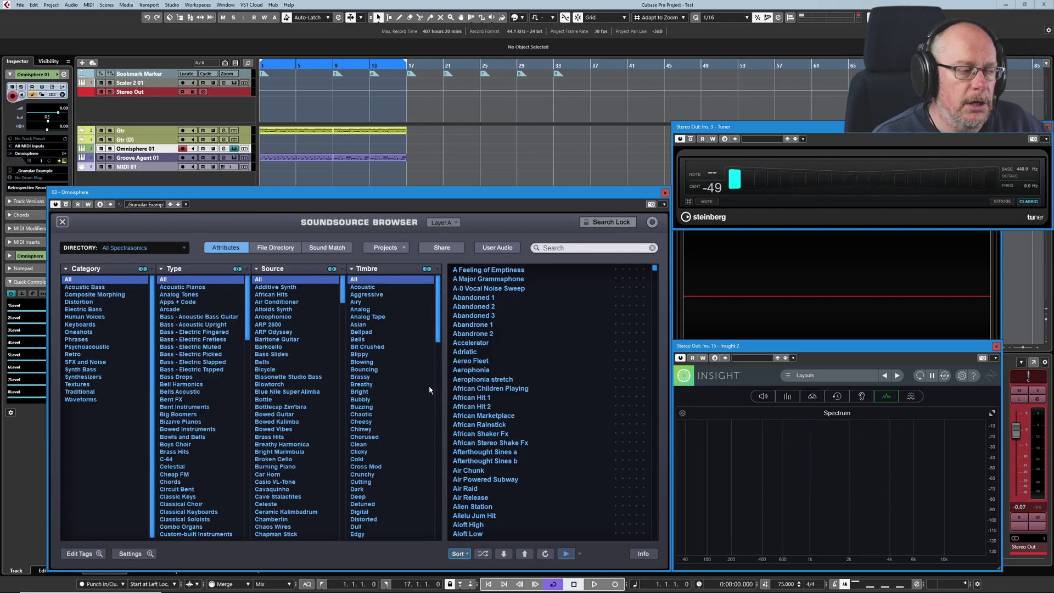
left_click(561, 250)
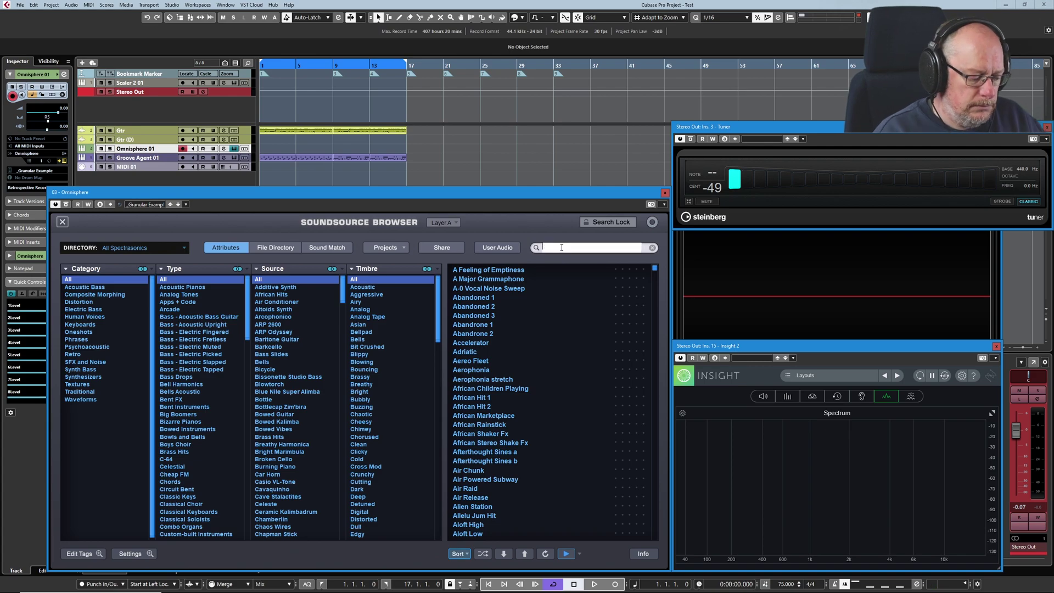
type("viru")
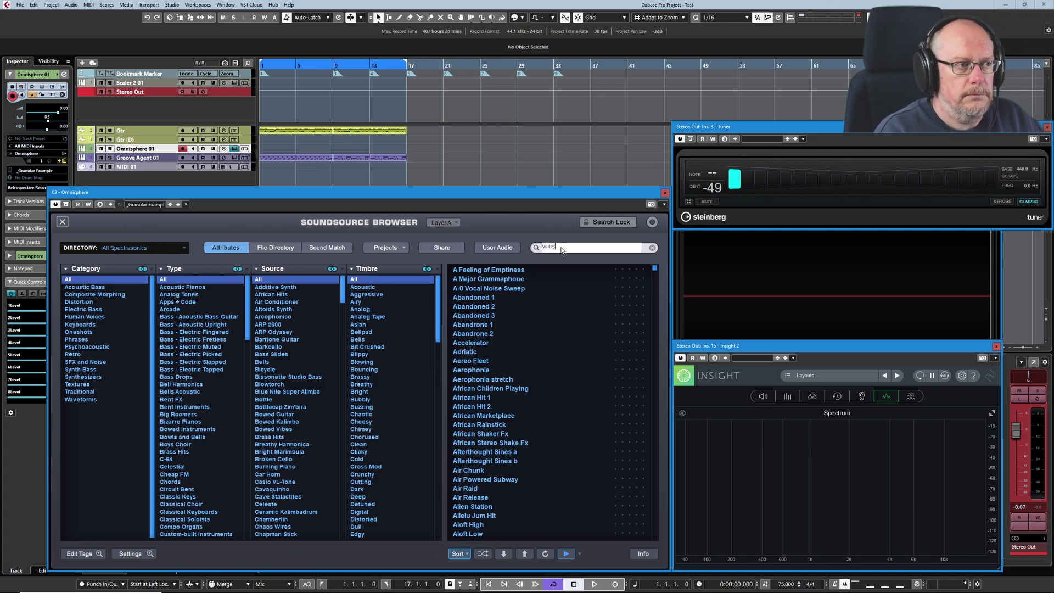
type("s")
key("Return")
scroll(545, 395, "down", 5)
scroll(544, 392, "down", 3)
left_click(479, 364)
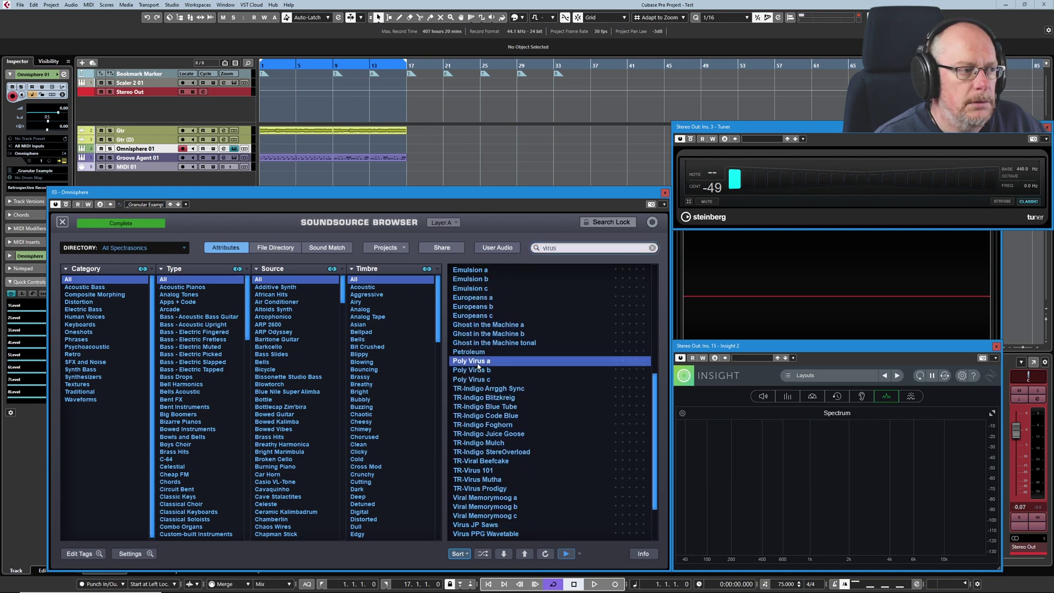
left_click(63, 223)
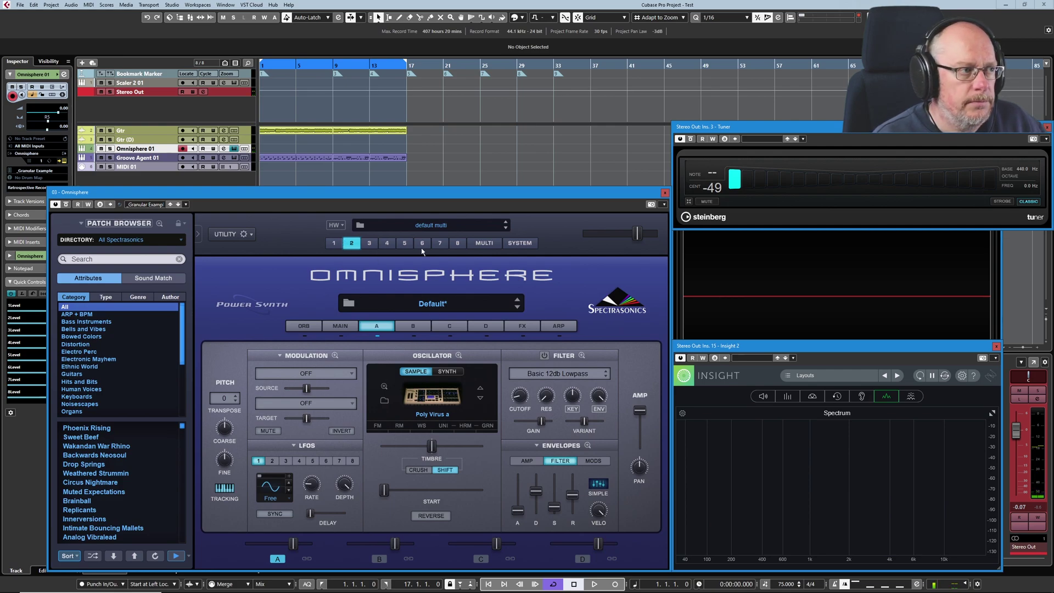
Solo part 2 in the multi mixer and set its MIDI channel to 1.
left_click(484, 243)
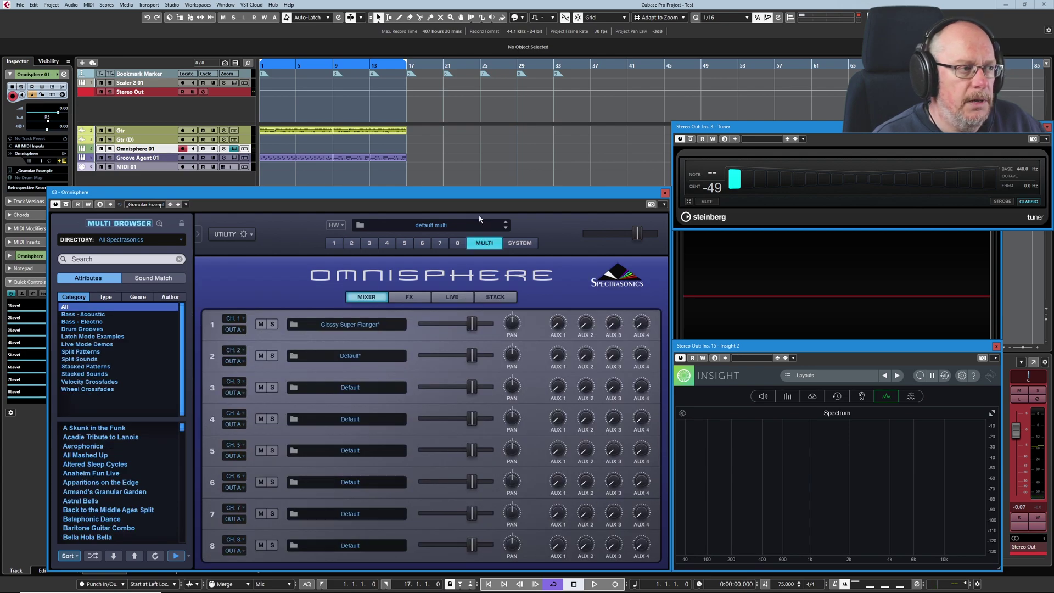
left_click(270, 357)
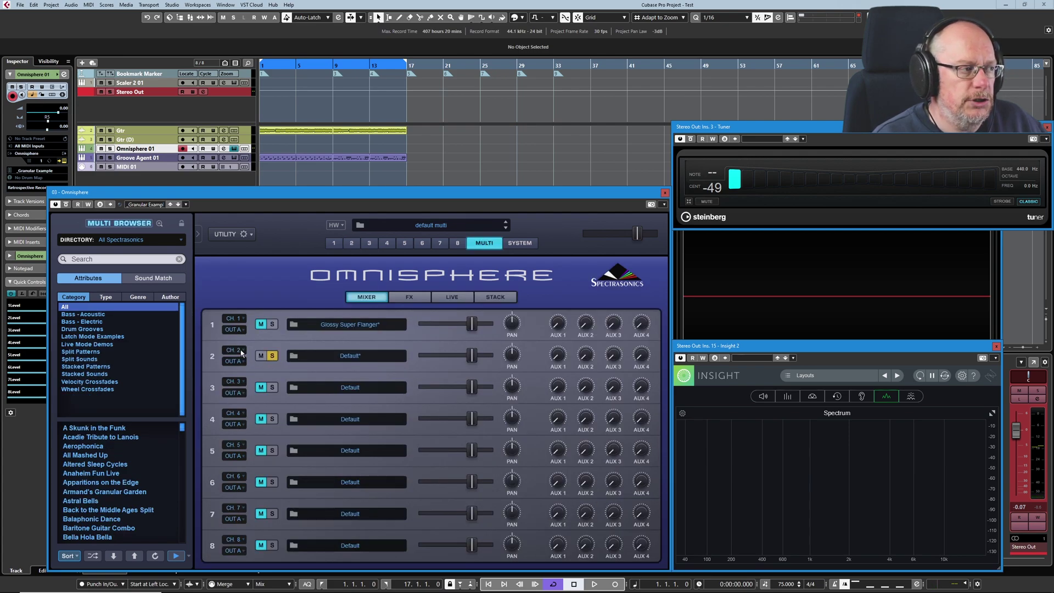
left_click(241, 352)
left_click(245, 351)
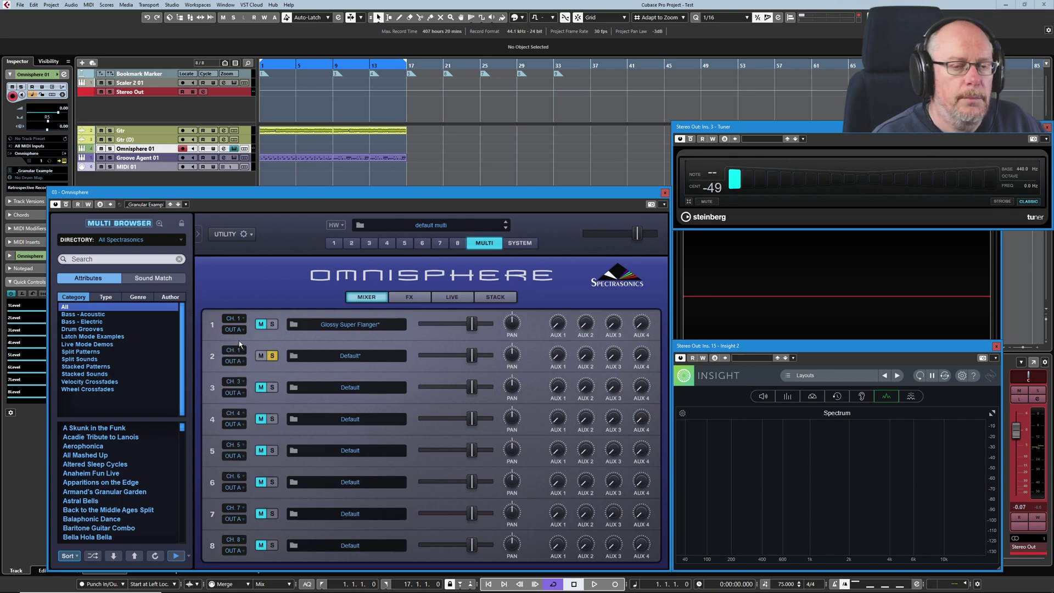
Check part 2's layer A, then clear its solo and mute the part in the multi mixer.
left_click(357, 246)
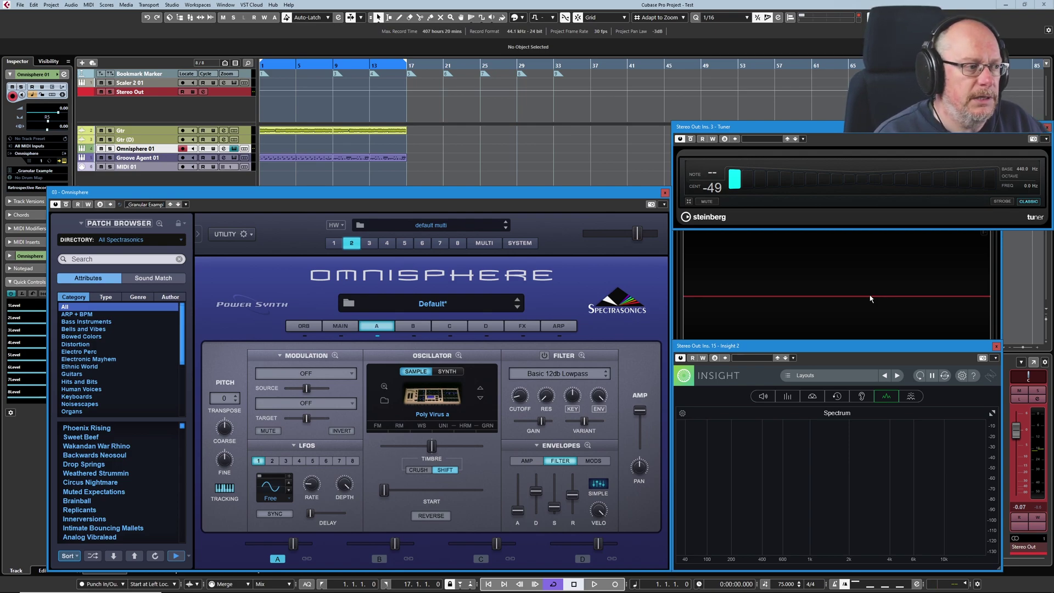
left_click(485, 242)
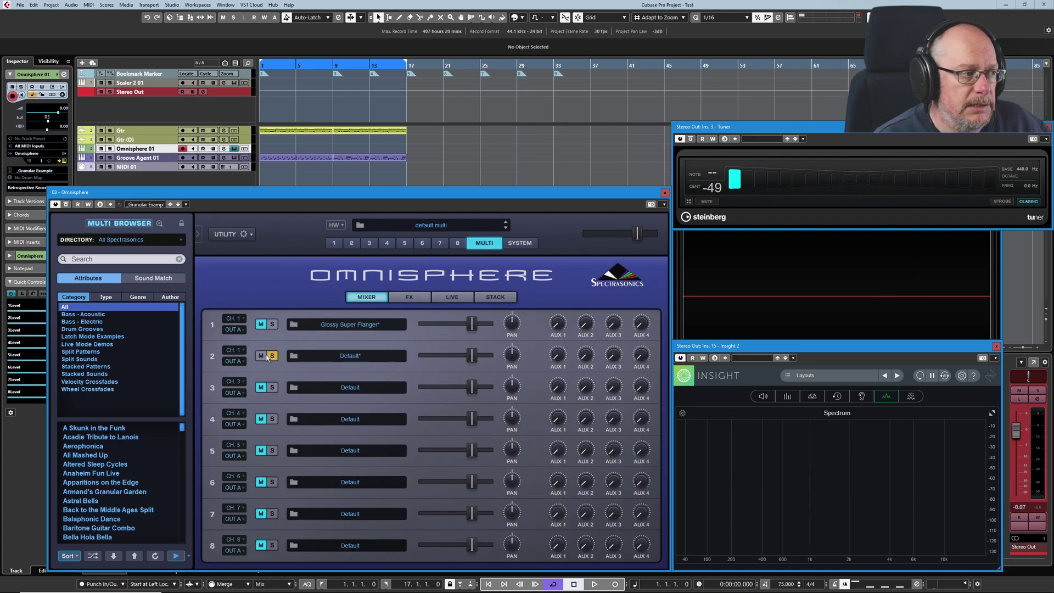
left_click(272, 355)
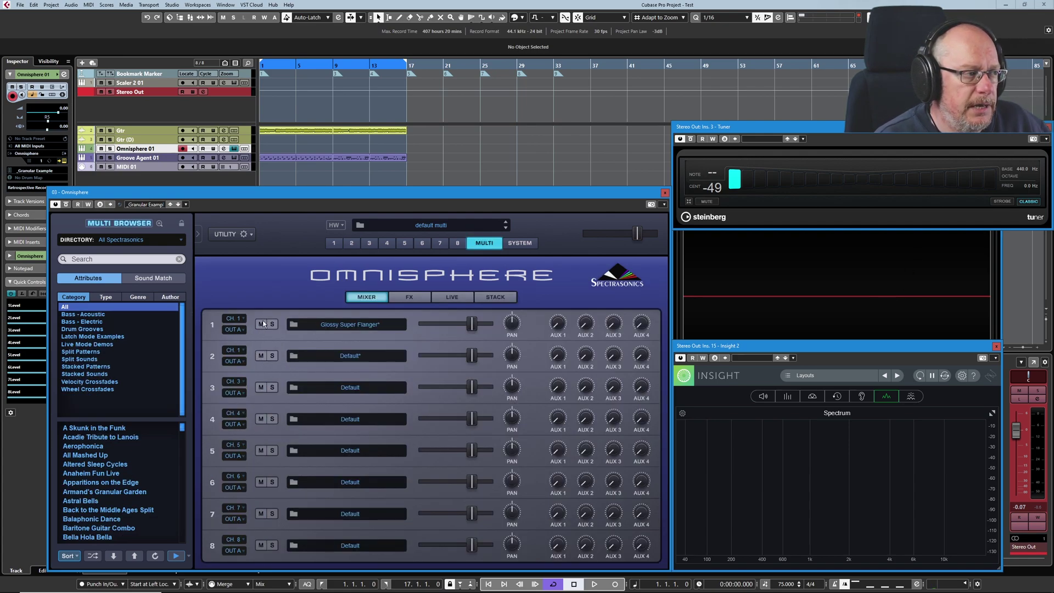
left_click(261, 355)
Try muting the LFO2-to-Sample Start modulation in part 1's layer A, restore it, and close the modulation matrix.
left_click(333, 243)
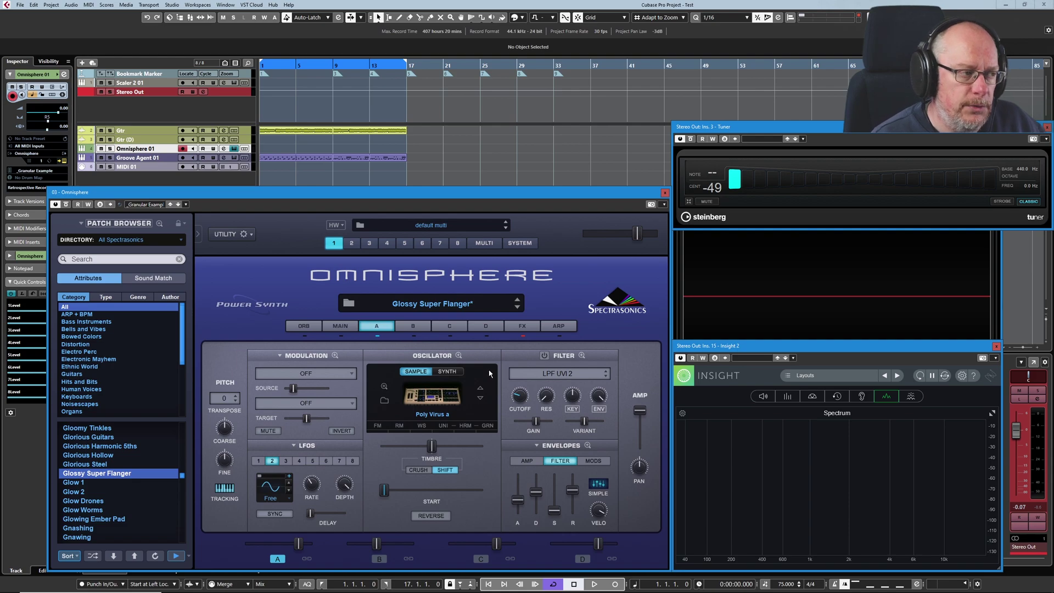
left_click(334, 355)
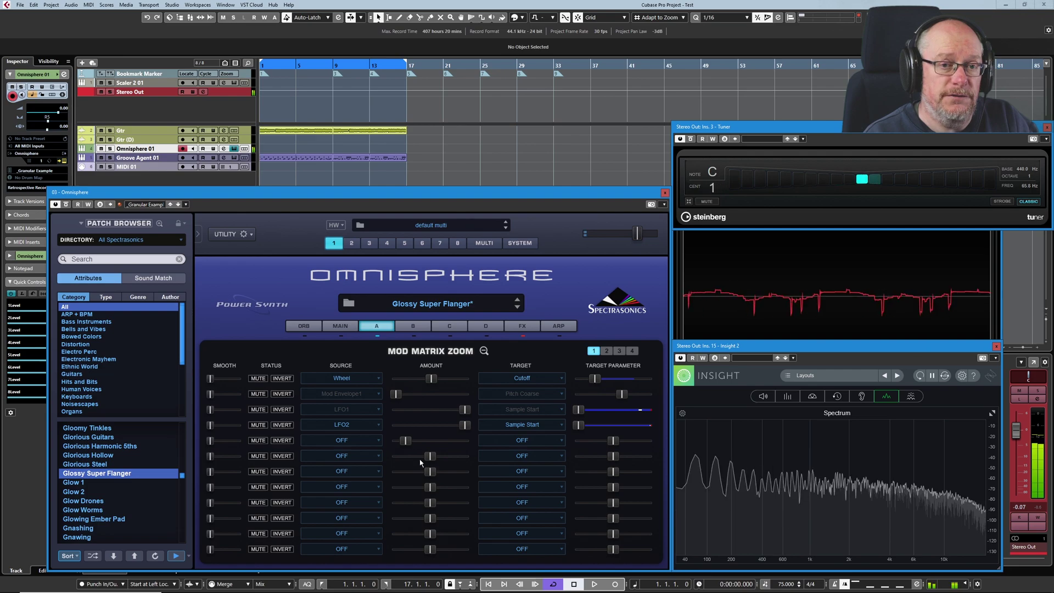
left_click(258, 424)
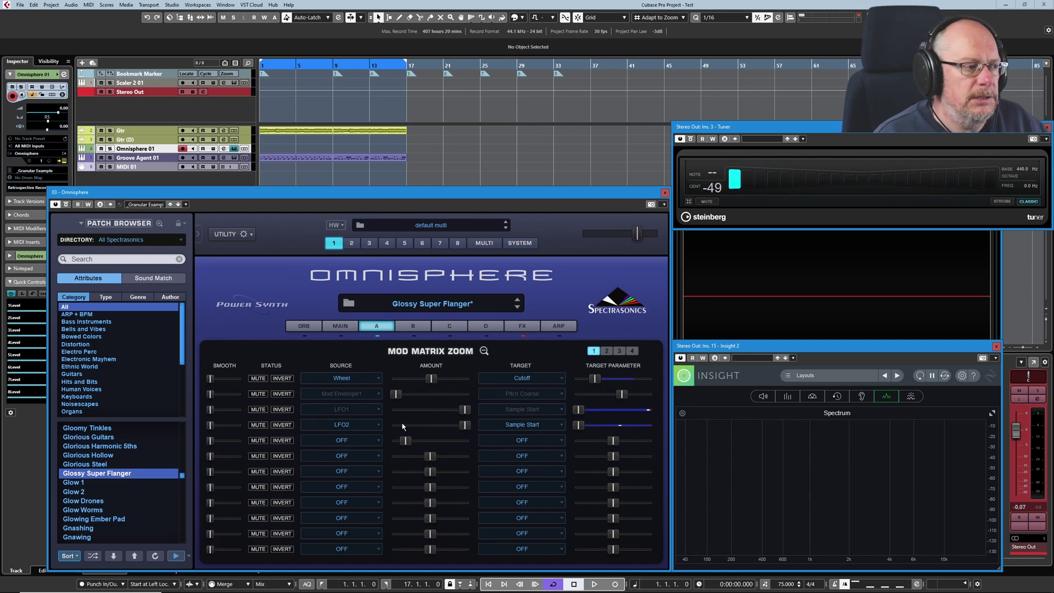
left_click(483, 351)
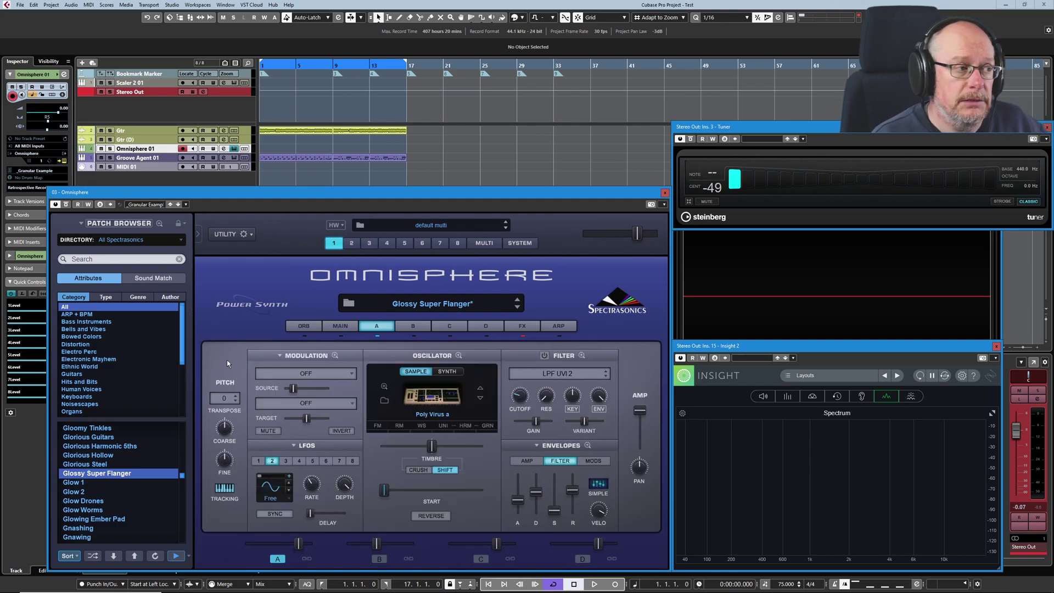
Check the soundsource in part 1's layer B, and solo part 2 in the multi mixer.
left_click(420, 326)
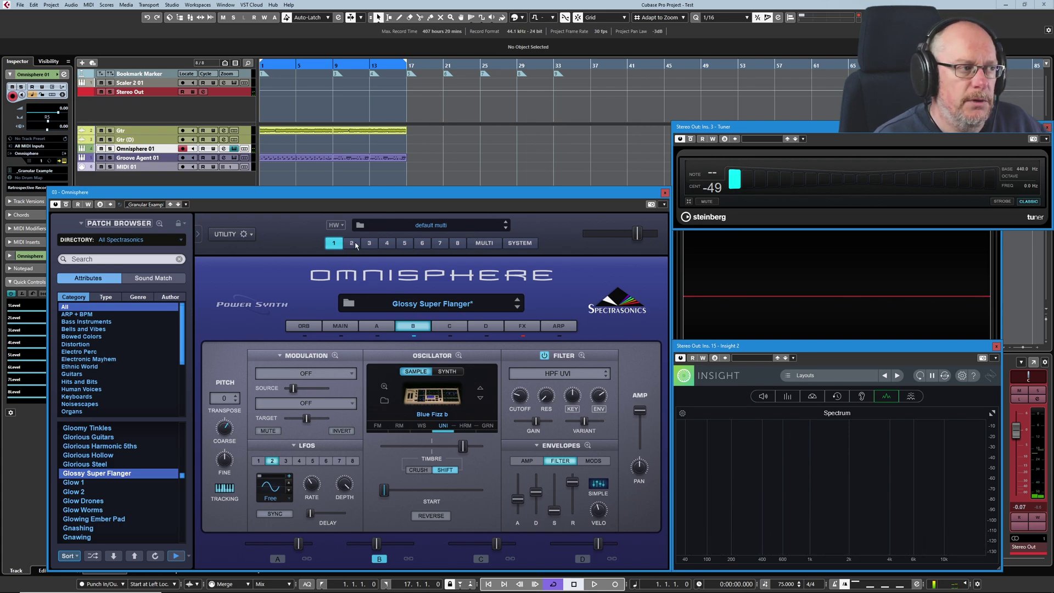
left_click(484, 244)
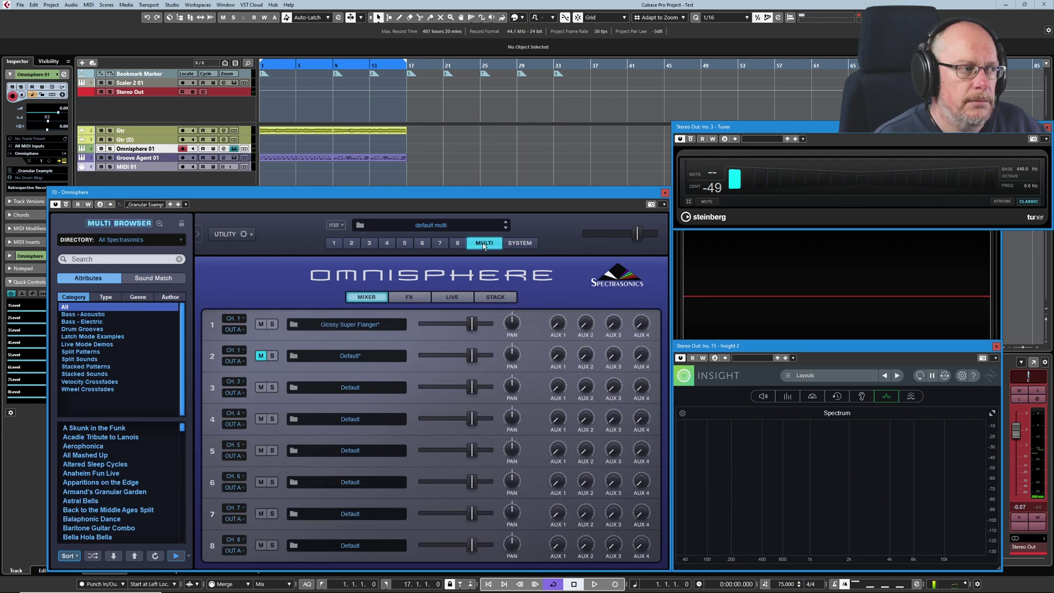
left_click(273, 356)
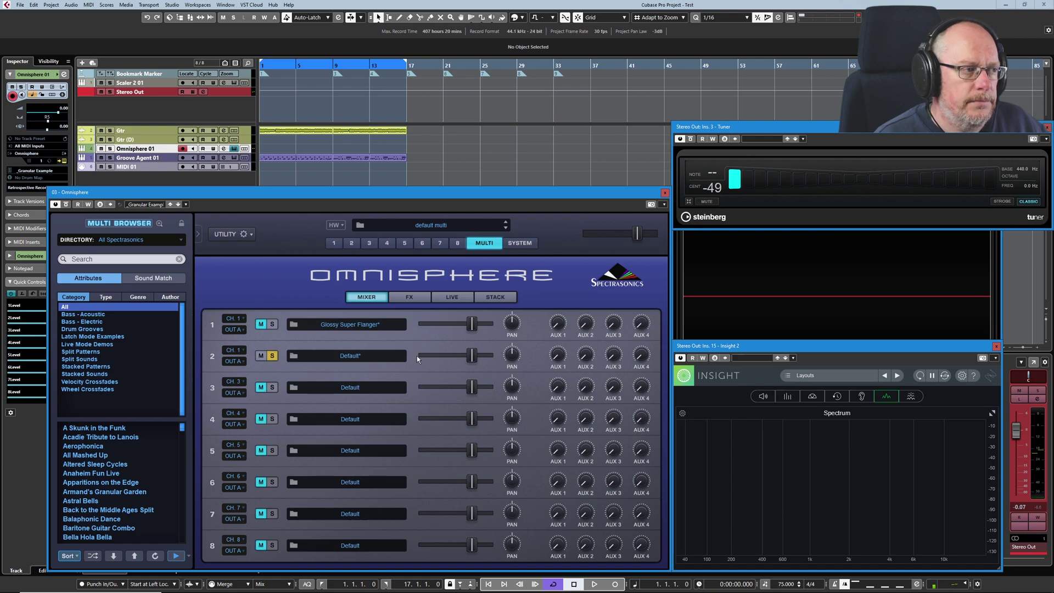
In part 2's layer B, search the soundsources for "blue fiz" and load Blue Fizz b.
left_click(352, 244)
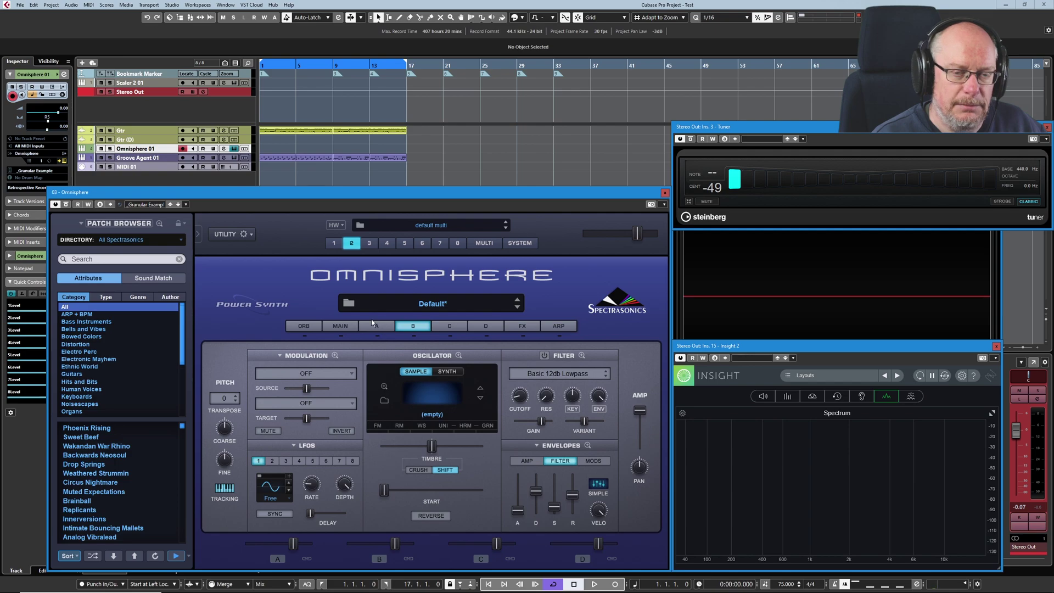
left_click(429, 387)
left_click(554, 247)
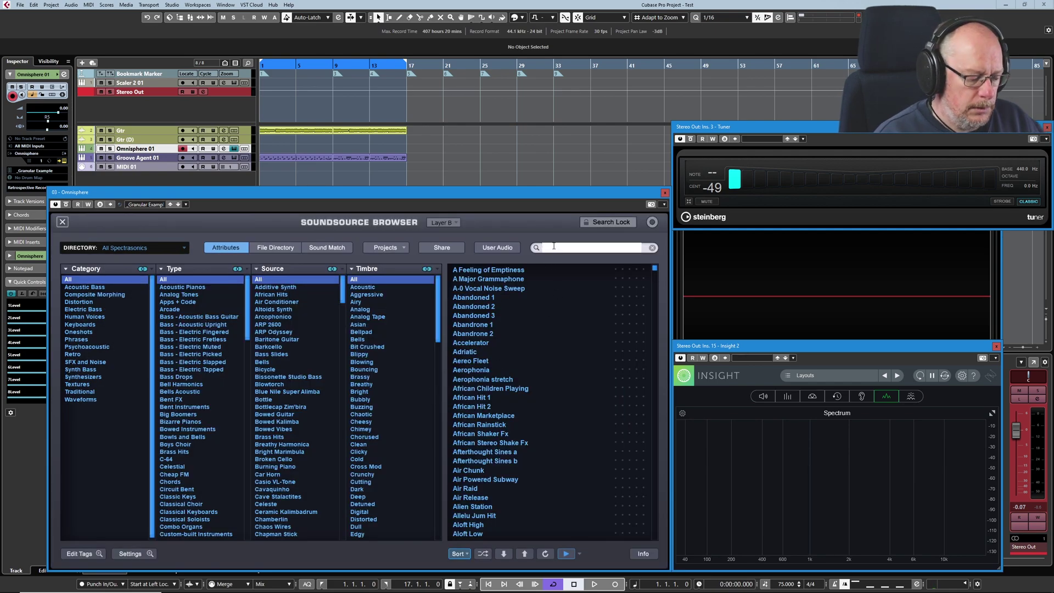
type("blue fiz")
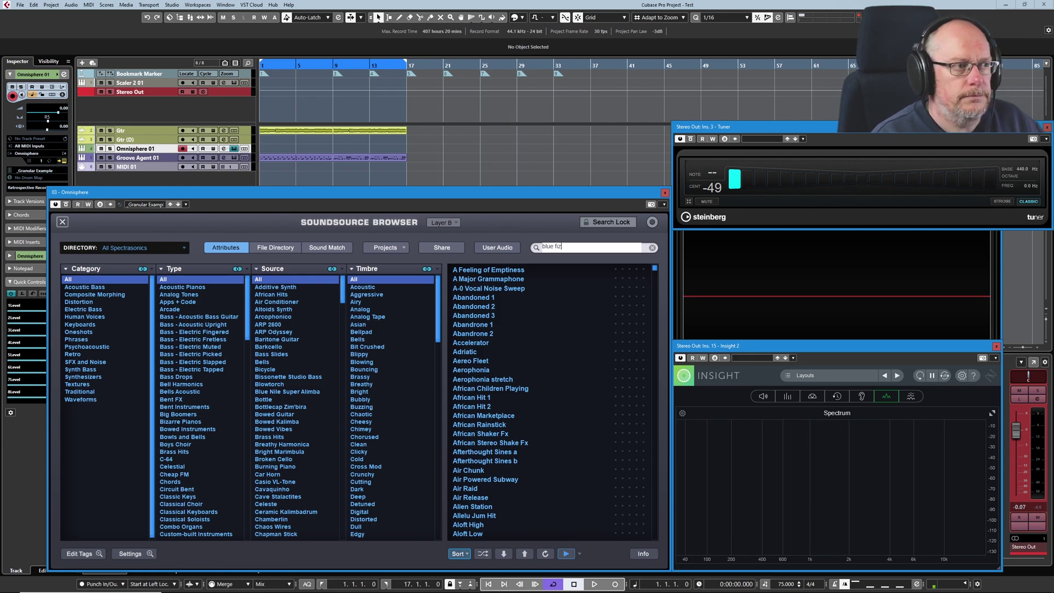
left_click(475, 281)
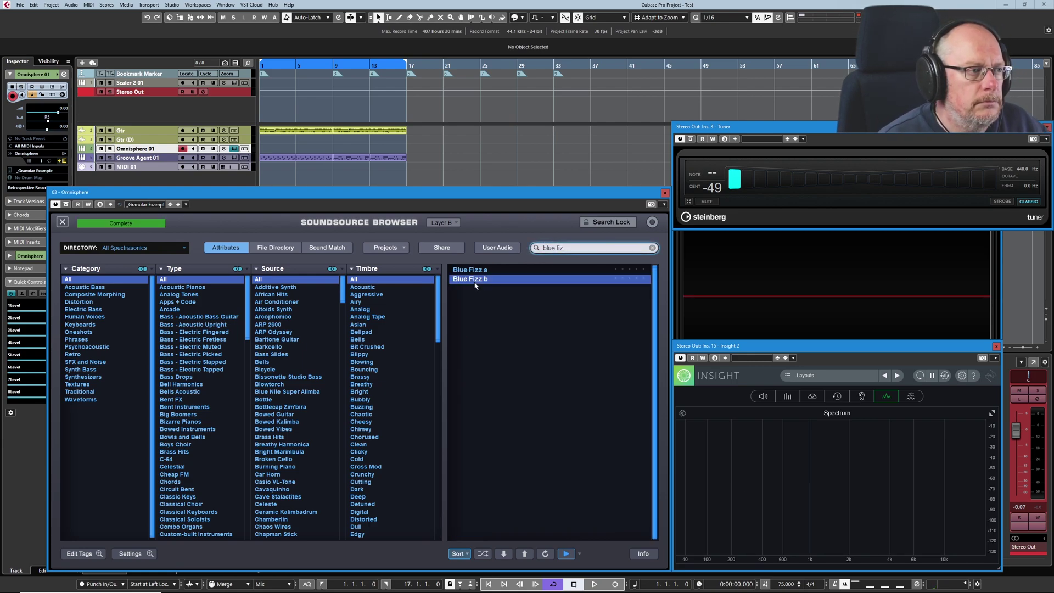
left_click(62, 222)
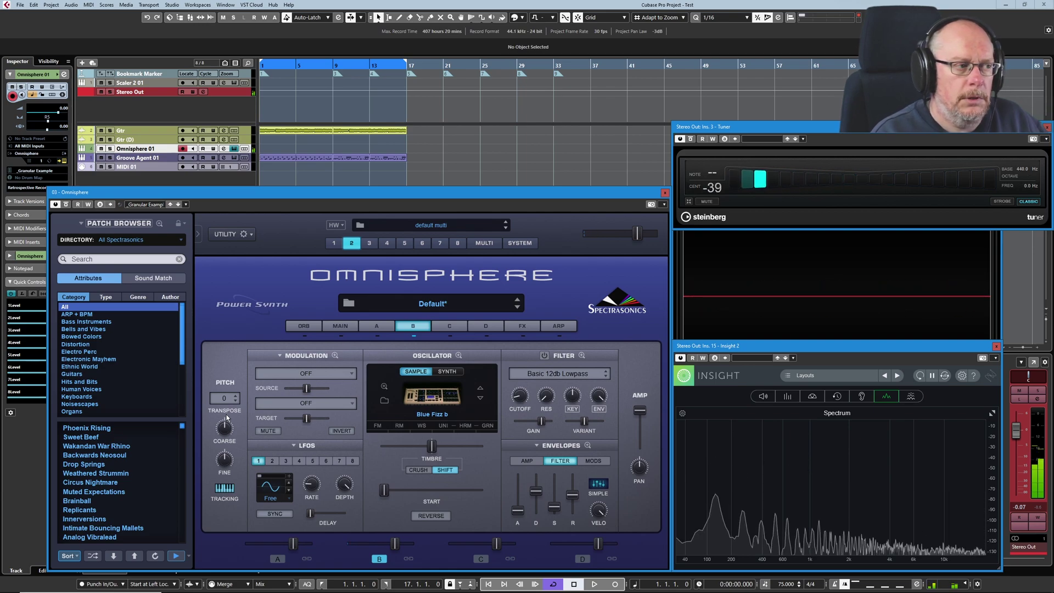
Clear part 2's solo in the multi mixer and return to part 1's layer B.
left_click(484, 243)
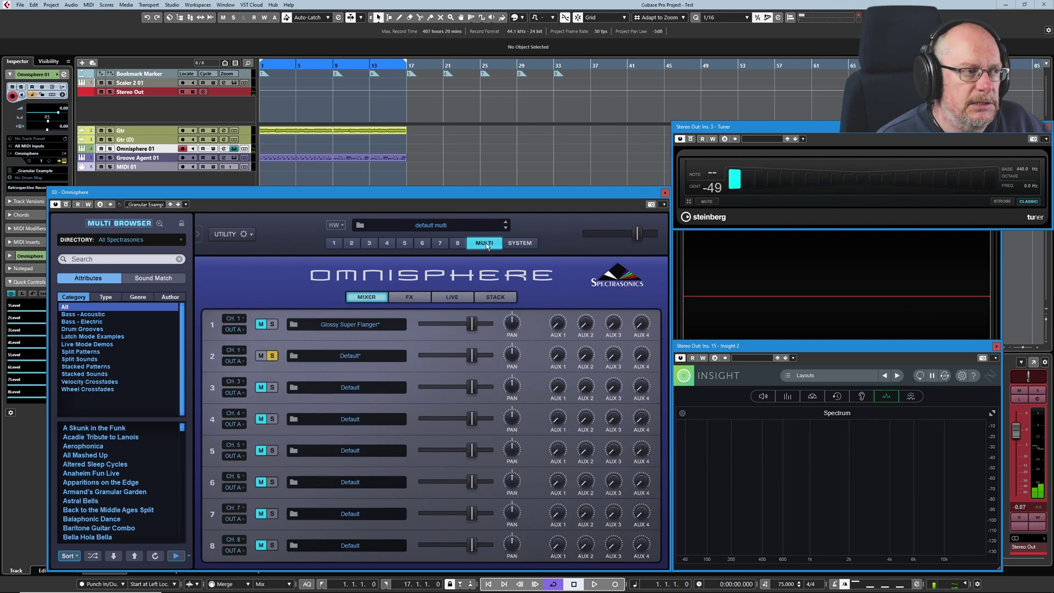
left_click(272, 355)
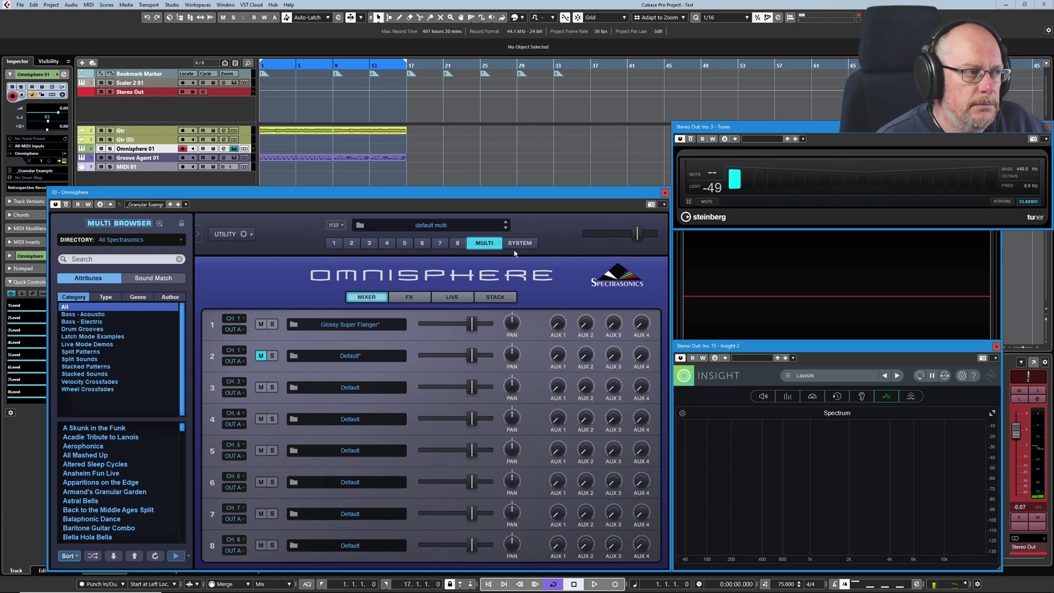
left_click(333, 243)
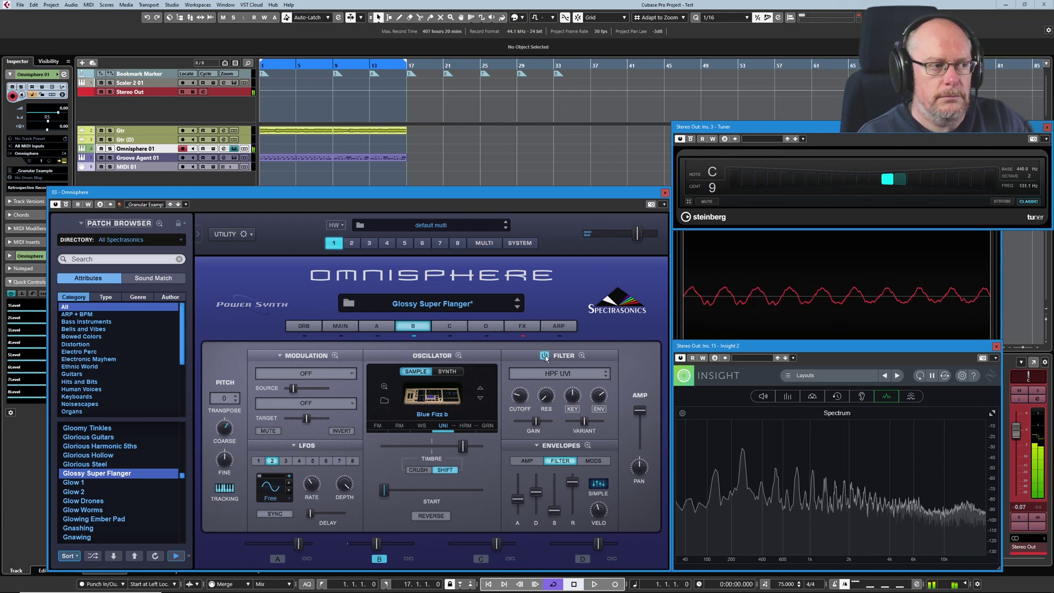
With layer B's HPF UVI filter on, try lowering its cutoff to 0.050 kHz and raise it back.
left_click(544, 355)
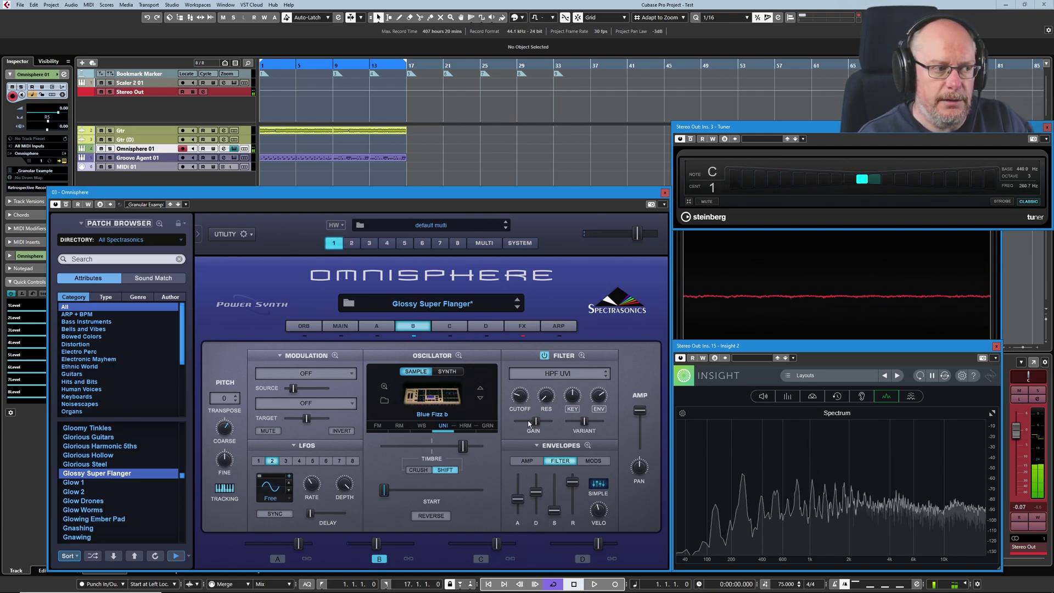
mouse_move(520, 384)
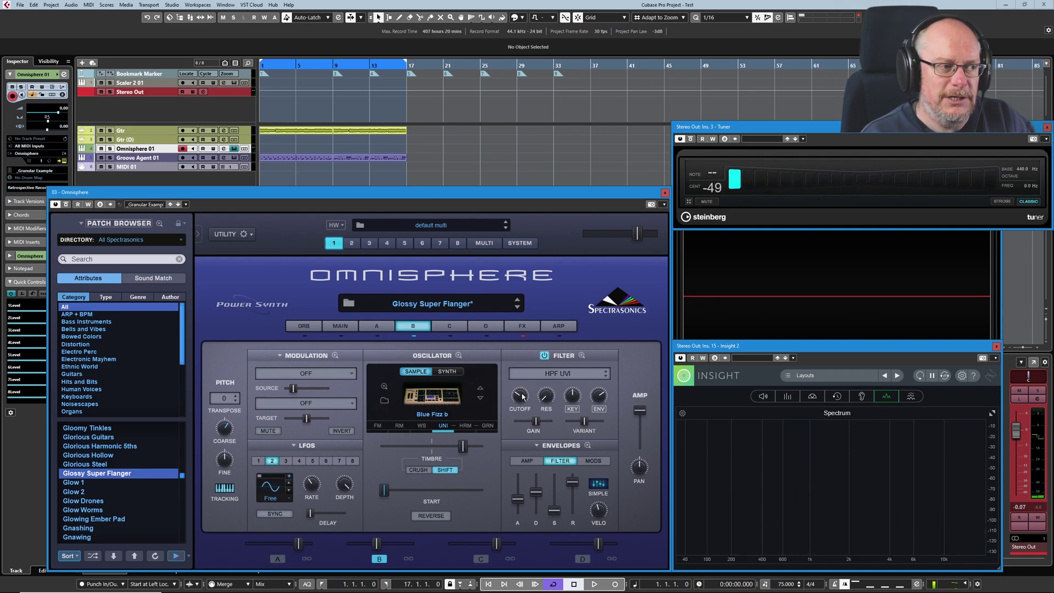
left_click_drag(522, 396, 525, 422)
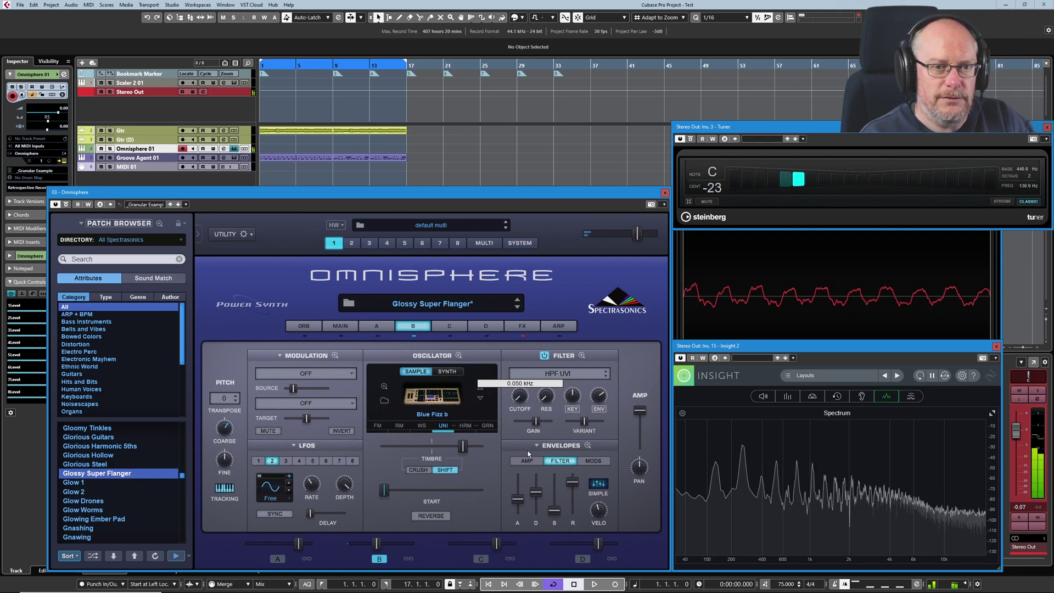
left_click_drag(531, 441, 512, 393)
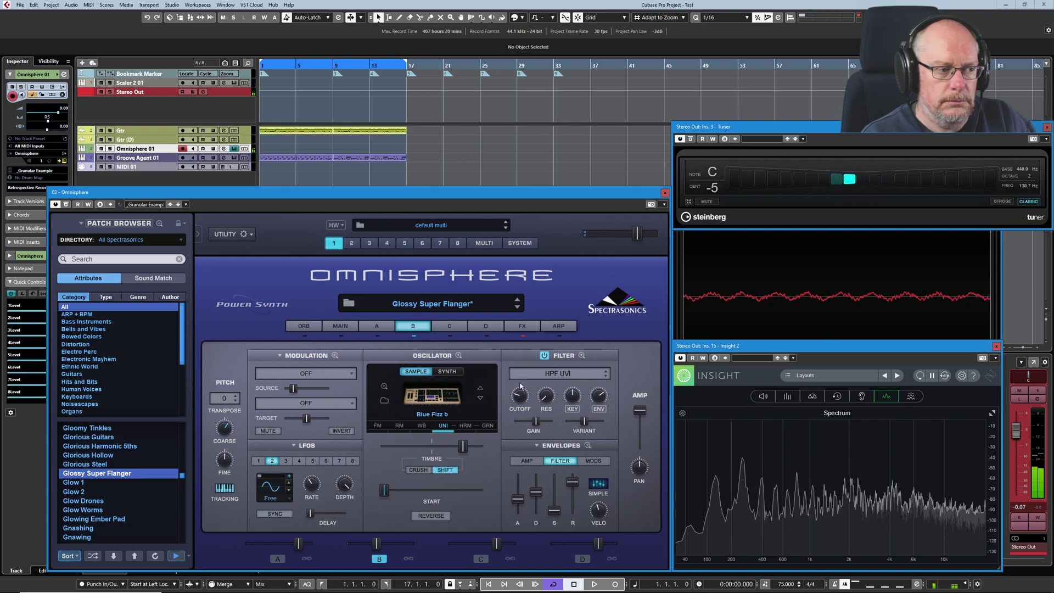
Shift the peak of layer B's filter envelope slightly along the time axis, close the envelope zoom, and turn the filter off.
left_click(587, 445)
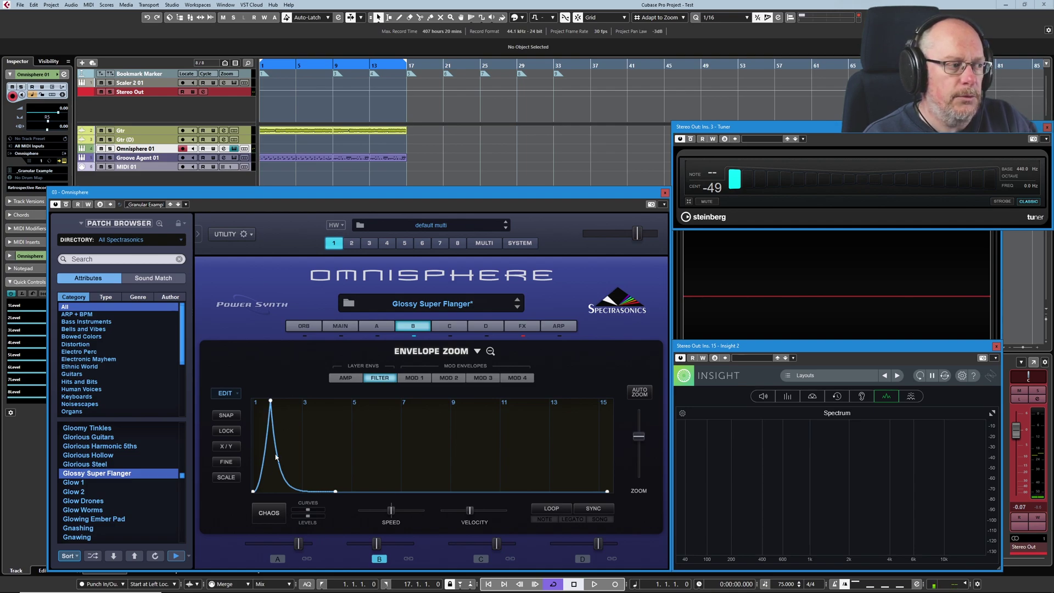
mouse_move(270, 402)
left_mouse_down()
mouse_move(242, 397)
mouse_move(331, 384)
mouse_move(276, 384)
left_mouse_up()
left_click(490, 350)
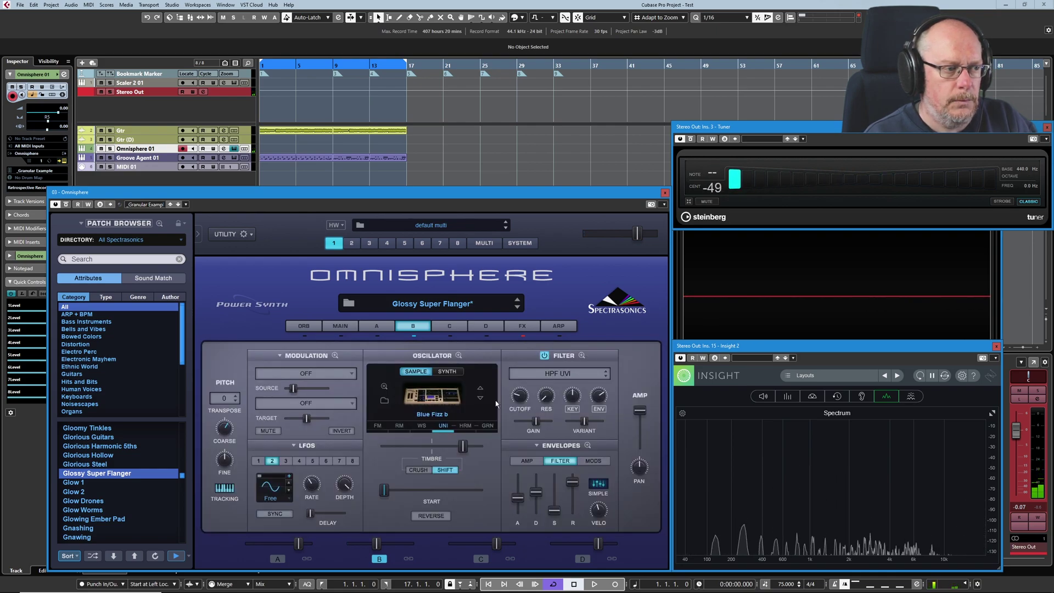
left_click(545, 356)
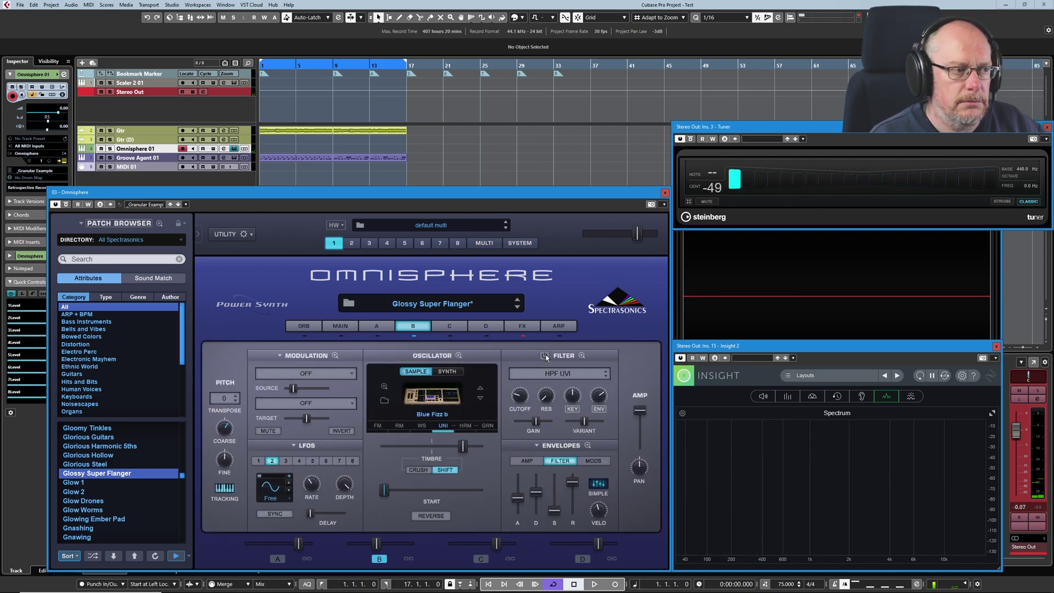
Compare layer B's sound with unison off and on, leave unison off, and close the oscillator zoom.
left_click(443, 430)
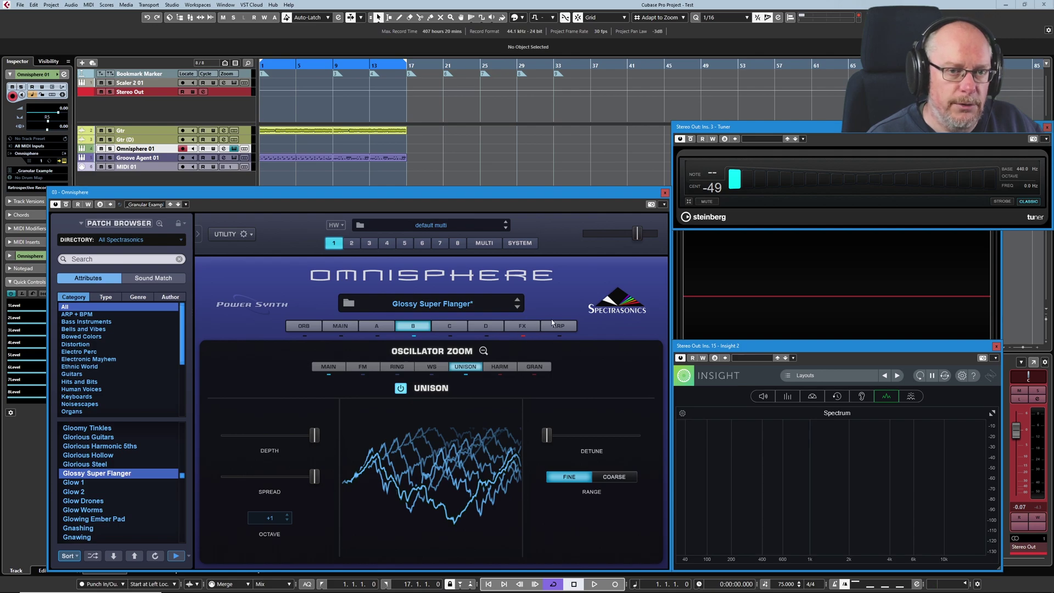
left_click(400, 390)
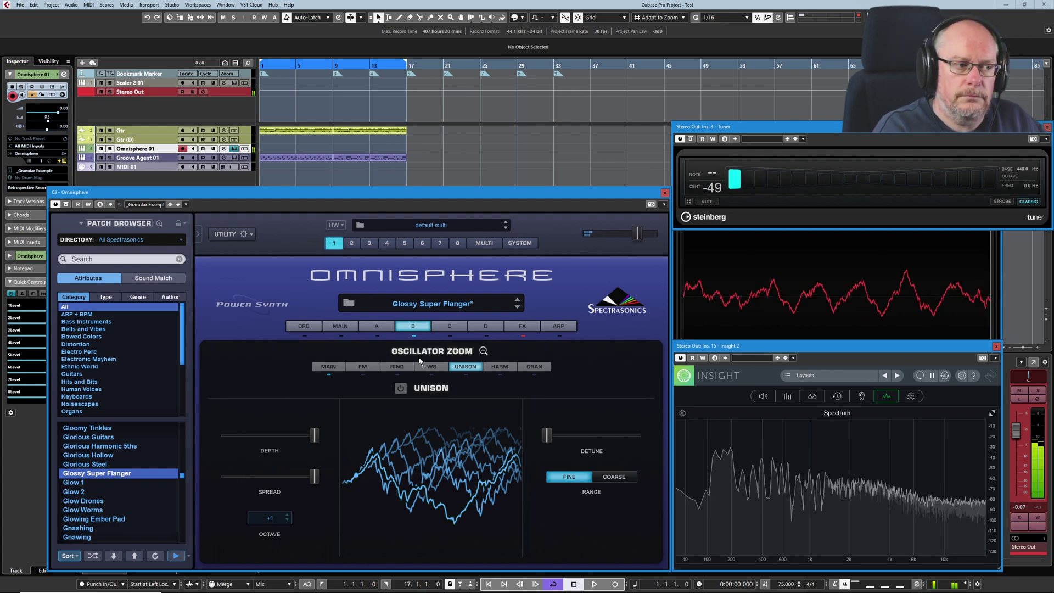
left_click(400, 390)
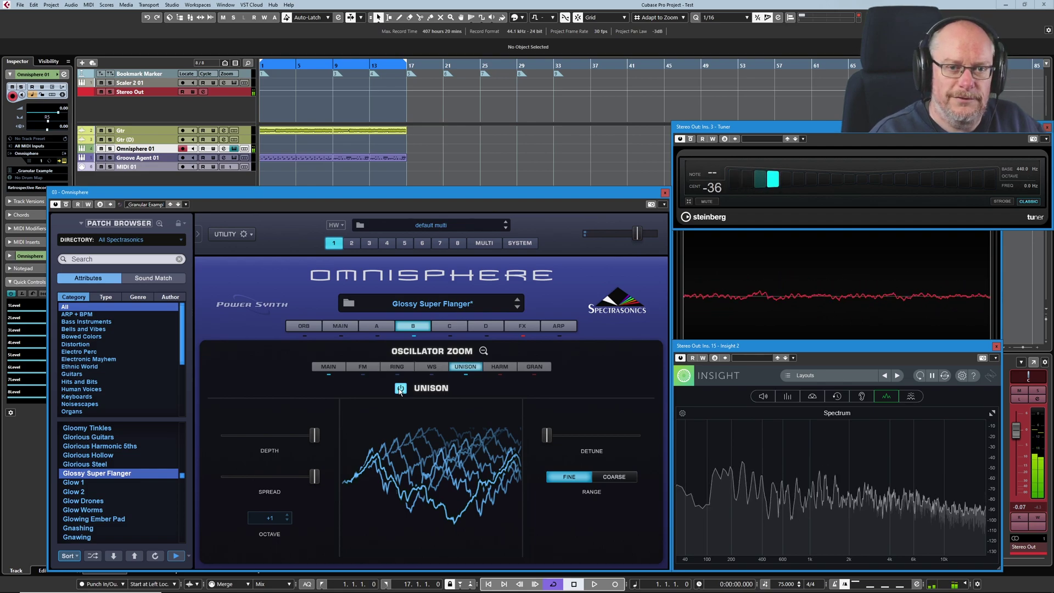
left_click(483, 350)
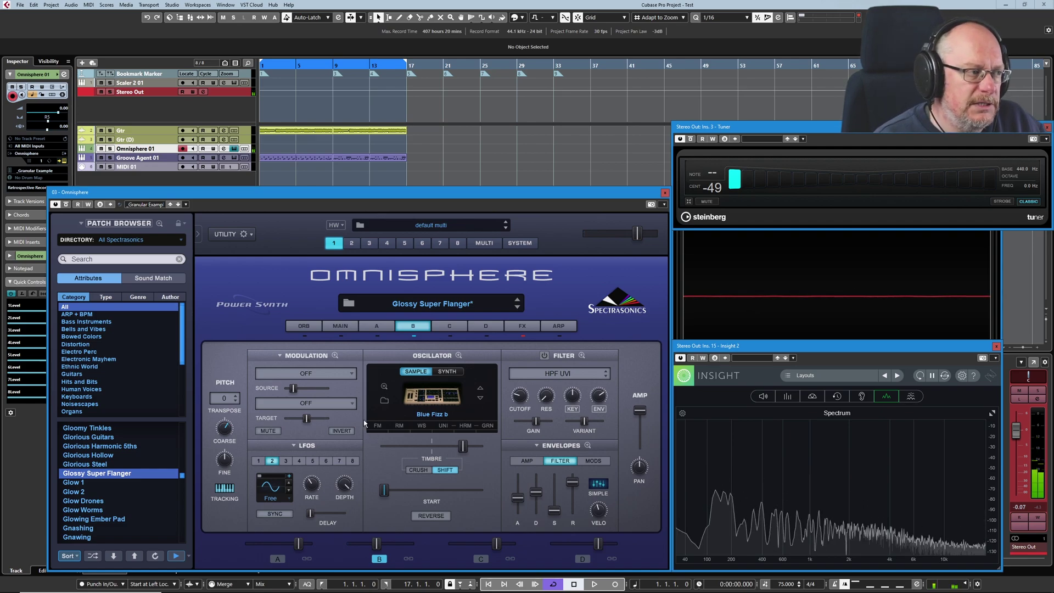
With the oscilloscope in front, try muting the LFO1-to-Sample Start modulation in layer B's mod matrix, and restore it.
left_click(335, 355)
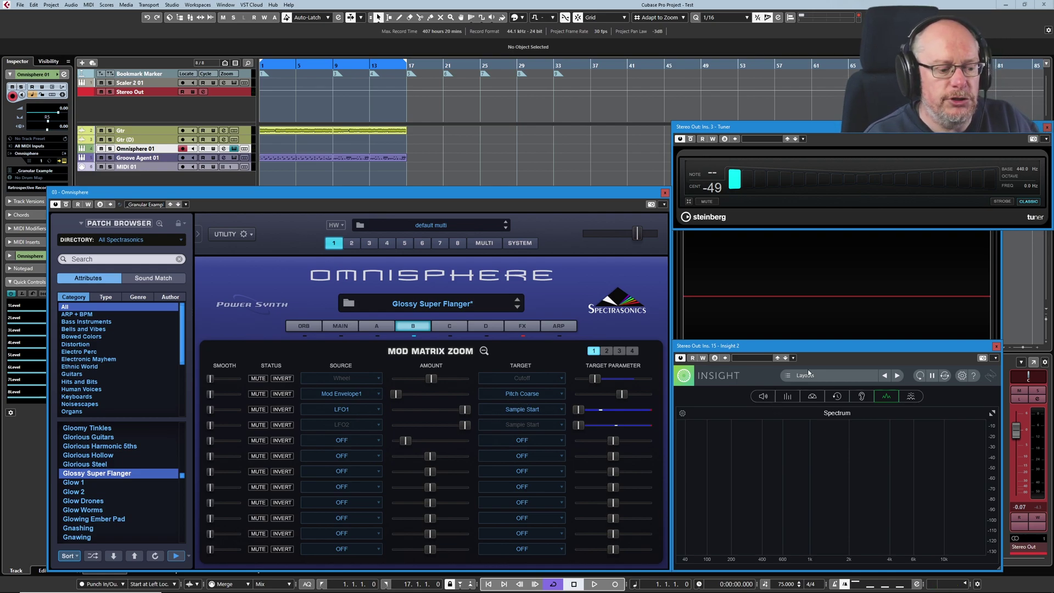
left_click(832, 284)
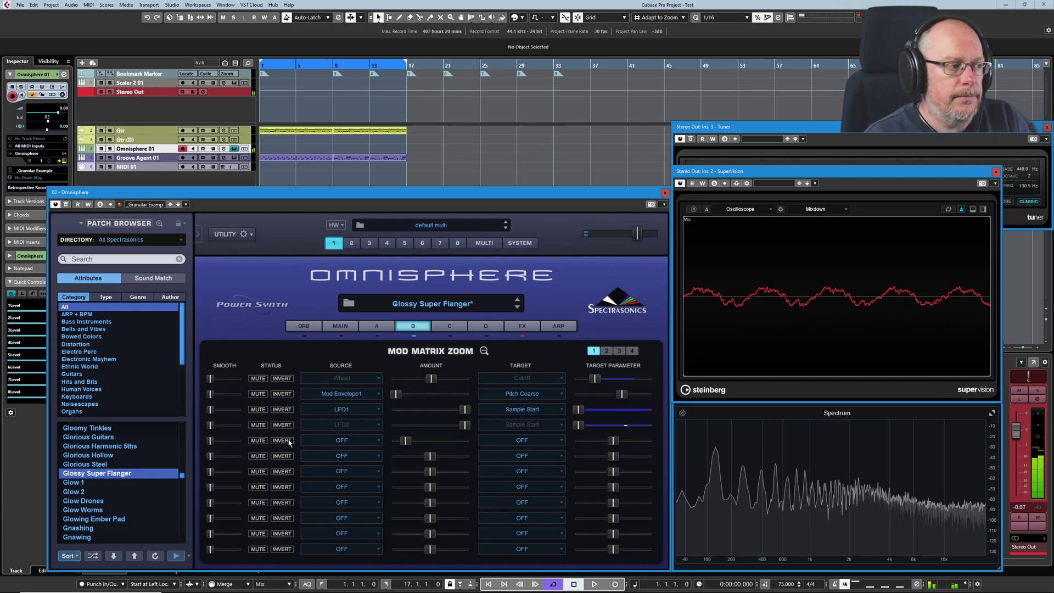
left_click(258, 409)
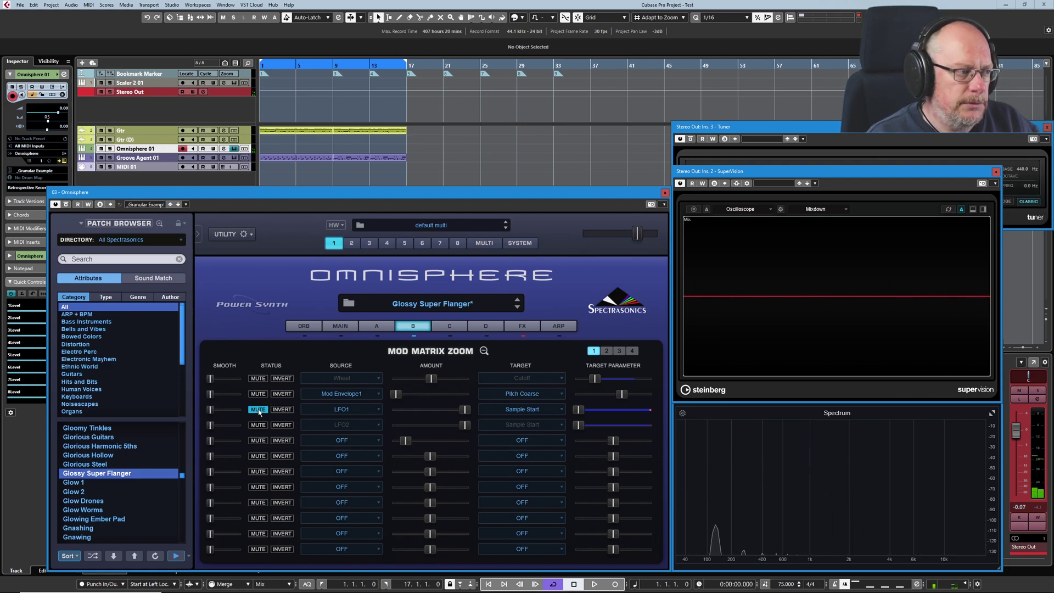
left_click(259, 409)
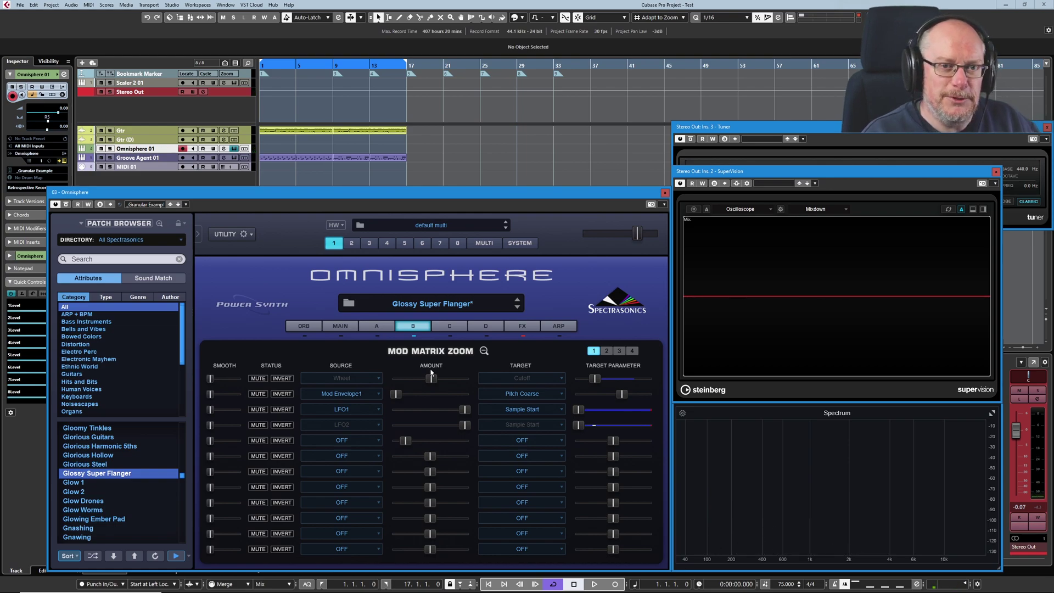
Try raising the Mod Envelope1-to-Pitch Coarse amount in layer B, bring it back down, and close the mod matrix.
left_click(395, 395)
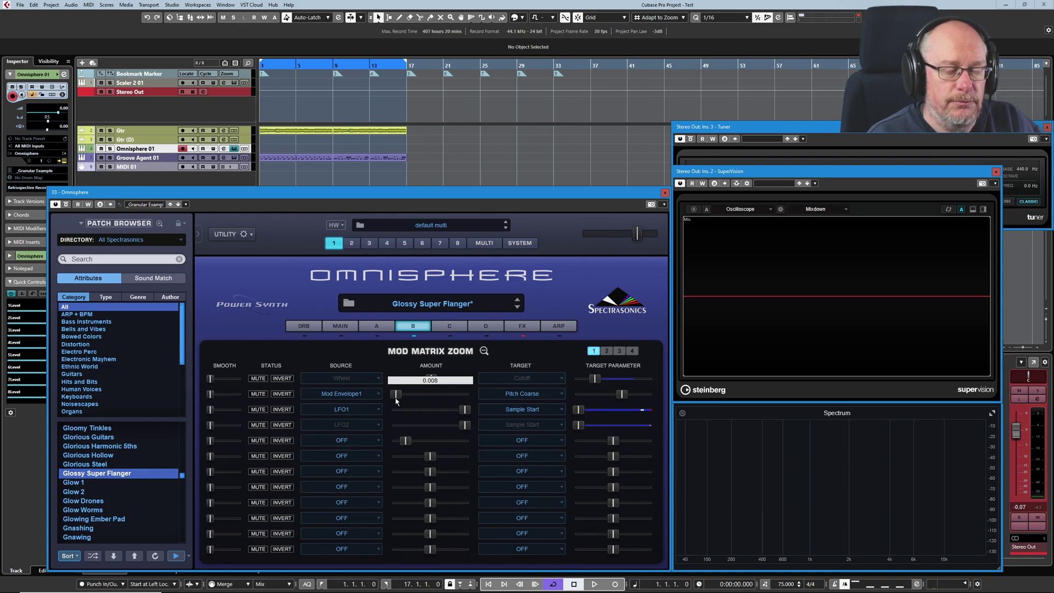
mouse_move(395, 400)
left_mouse_down()
mouse_move(417, 401)
mouse_move(406, 402)
left_mouse_up()
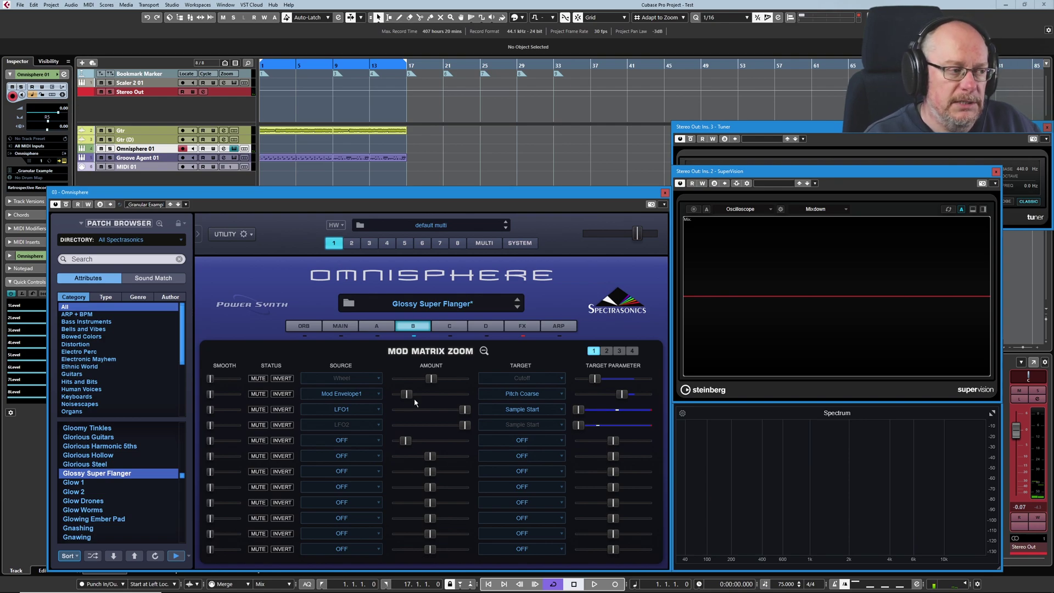
left_click_drag(406, 396, 394, 394)
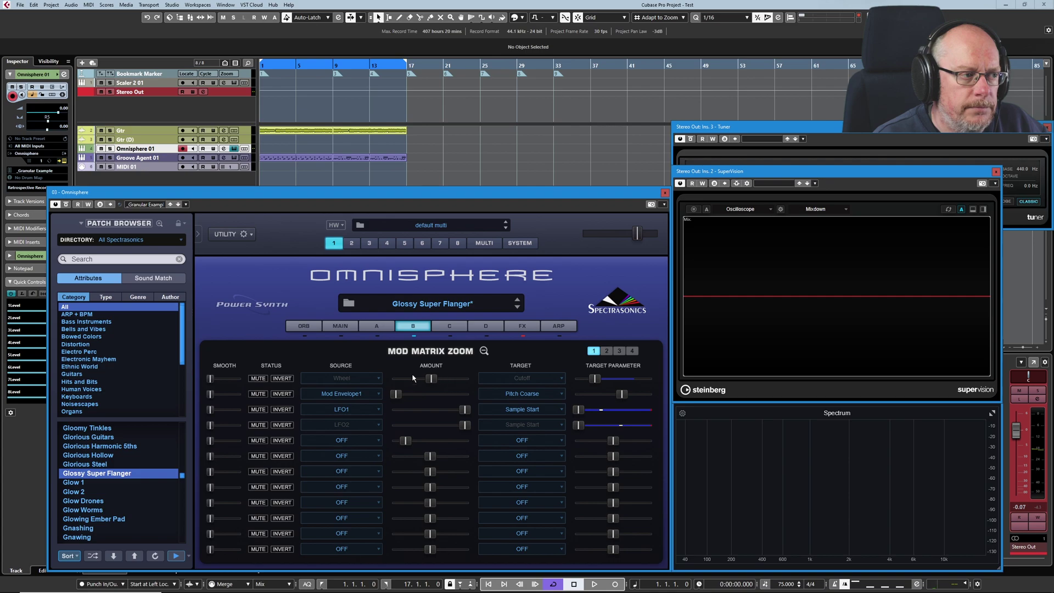
left_click(484, 351)
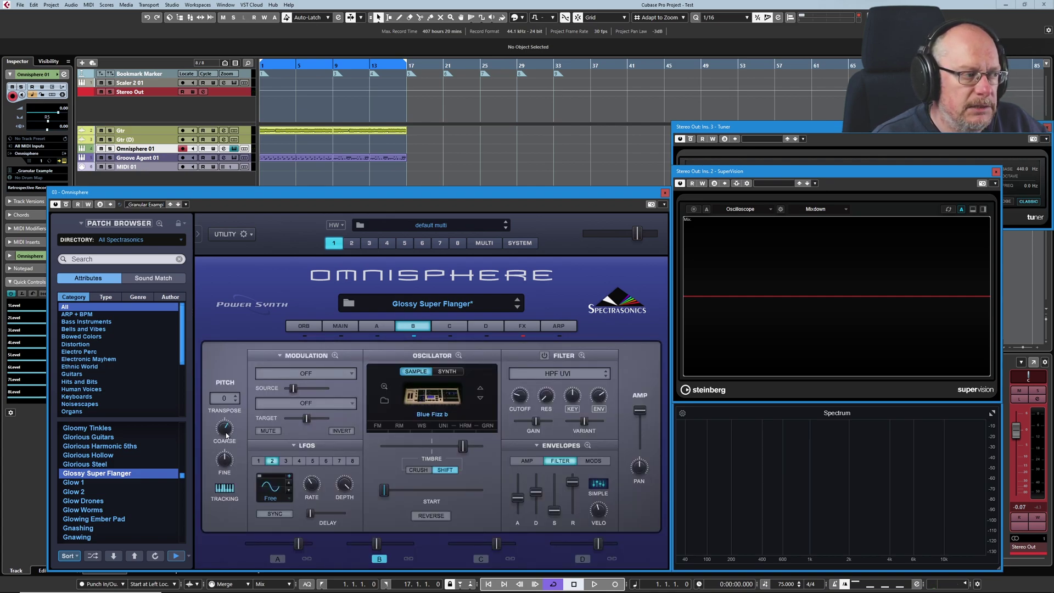
Examine layer B's coarse pitch and its modulation source, and display the Mod 1 envelope in the envelope zoom.
mouse_move(226, 432)
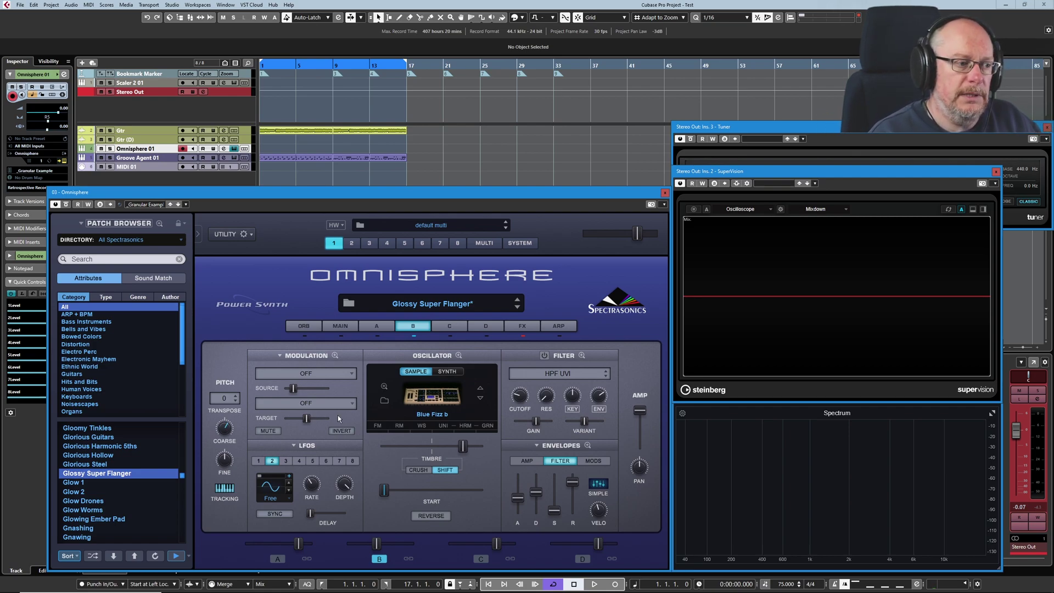
left_click(334, 355)
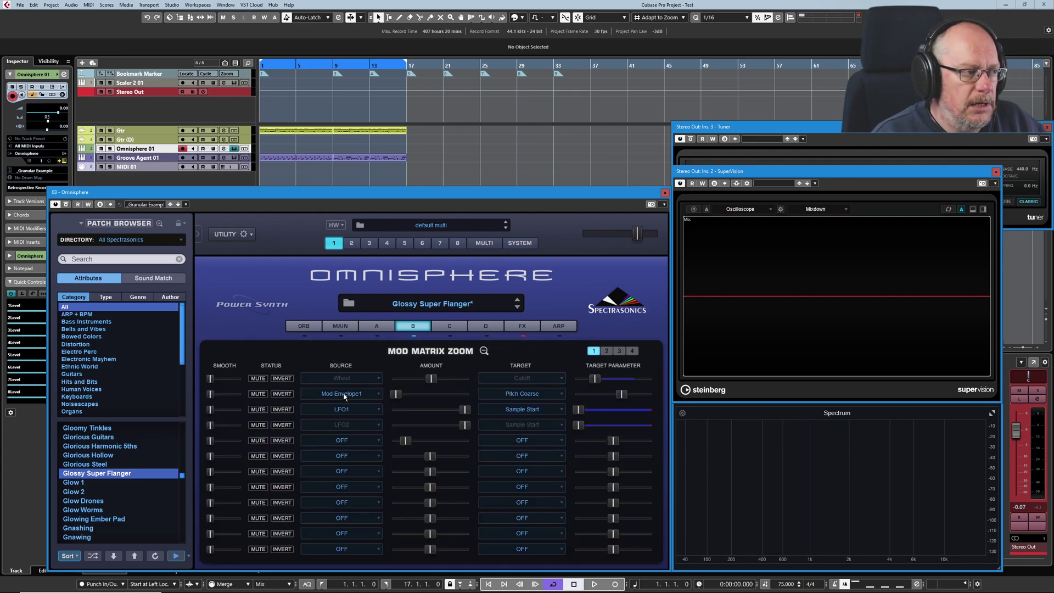
left_click(484, 352)
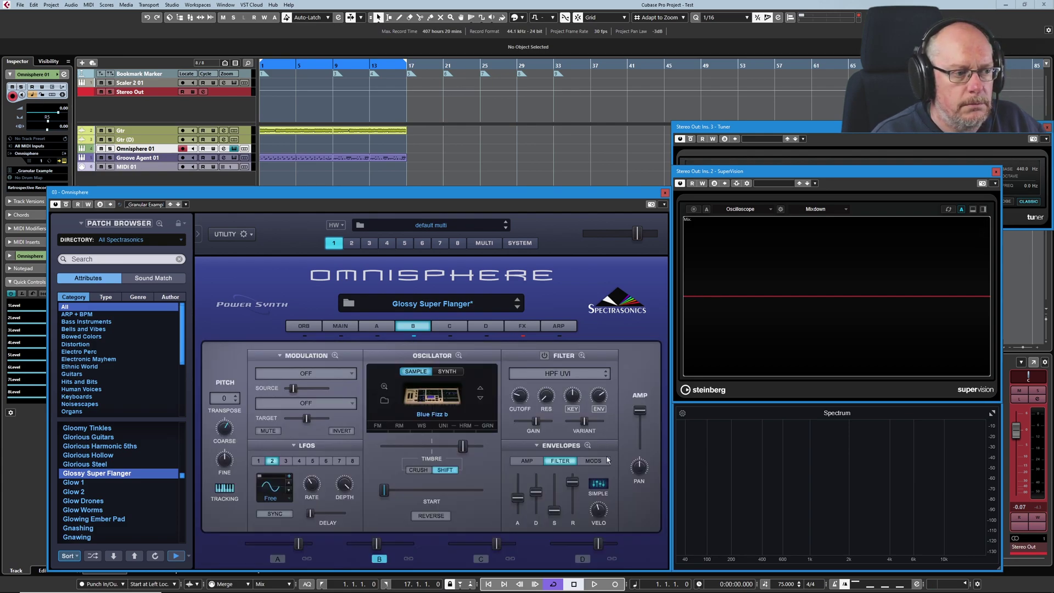
left_click(587, 446)
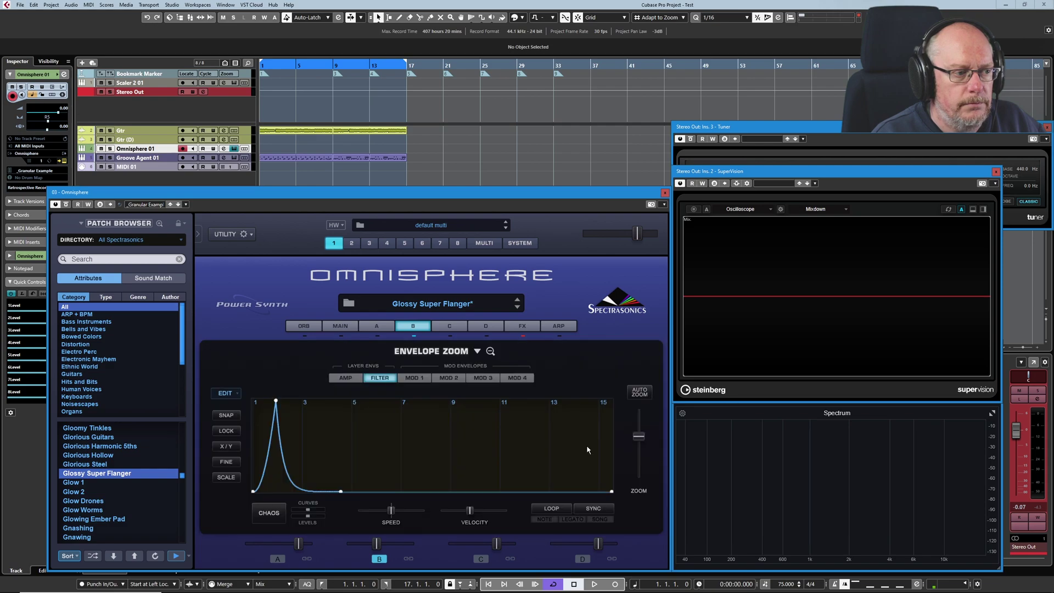
left_click(421, 380)
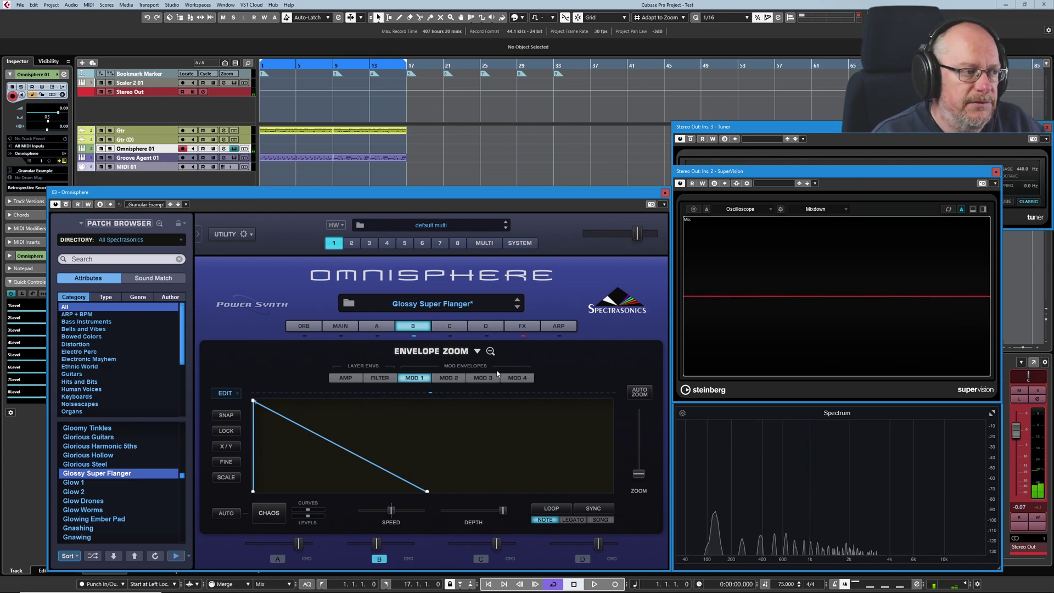
Try a 3.49-second Mod 1 envelope decay and a 0.115 Mod Envelope1-to-Pitch Coarse amount in layer B, and bring both back down.
left_click(488, 351)
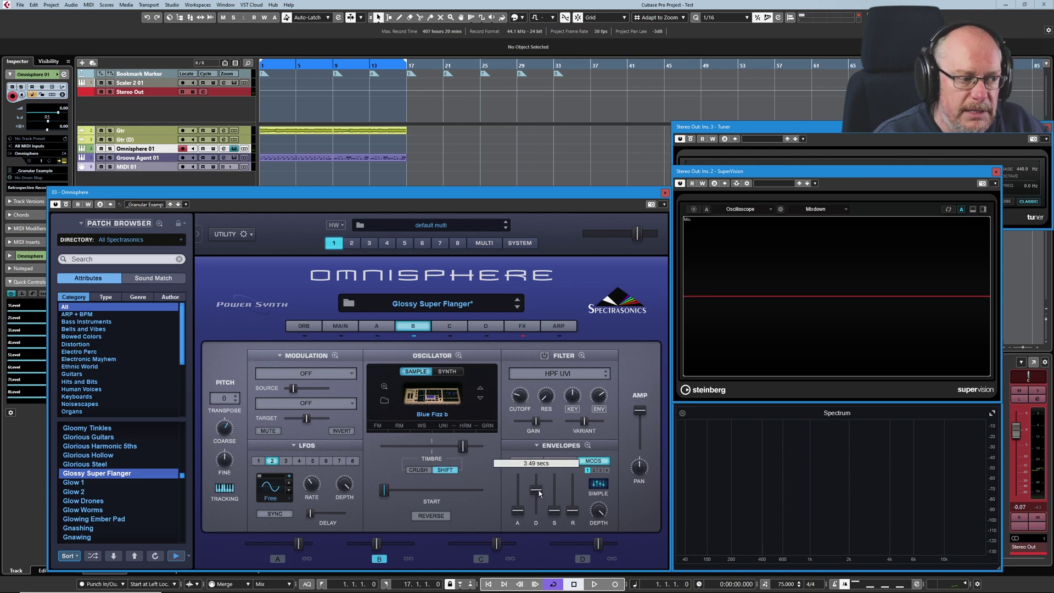
left_click(333, 355)
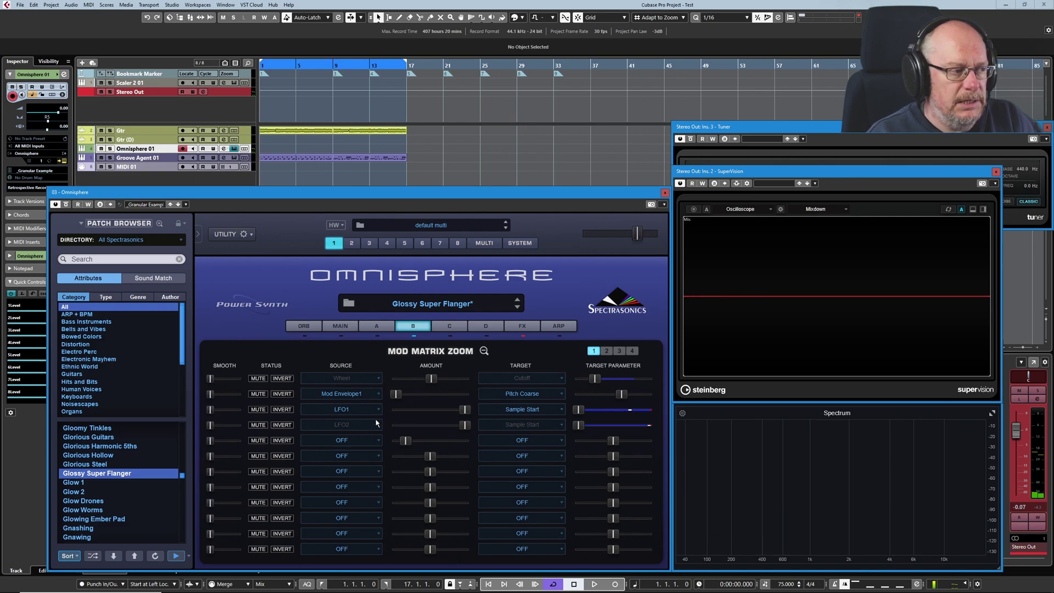
left_click_drag(399, 395, 405, 399)
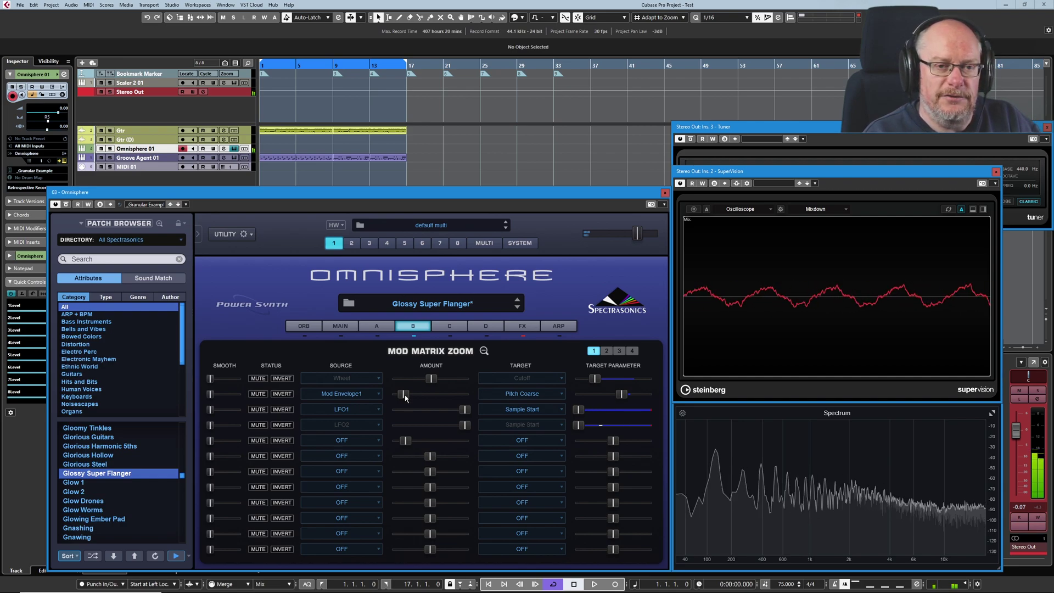
mouse_move(402, 399)
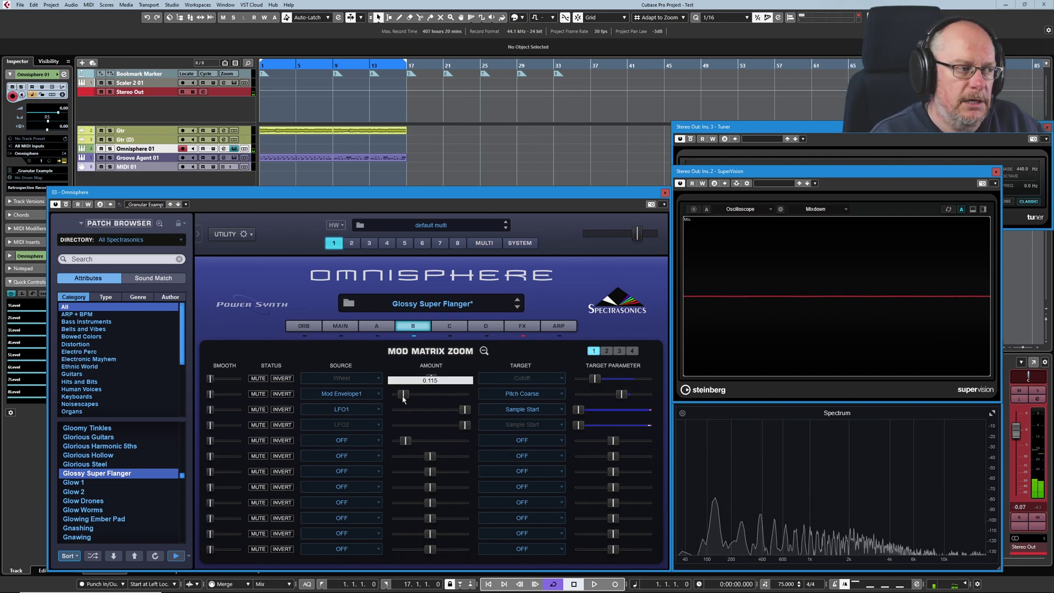
left_click_drag(402, 399, 395, 400)
left_click(347, 335)
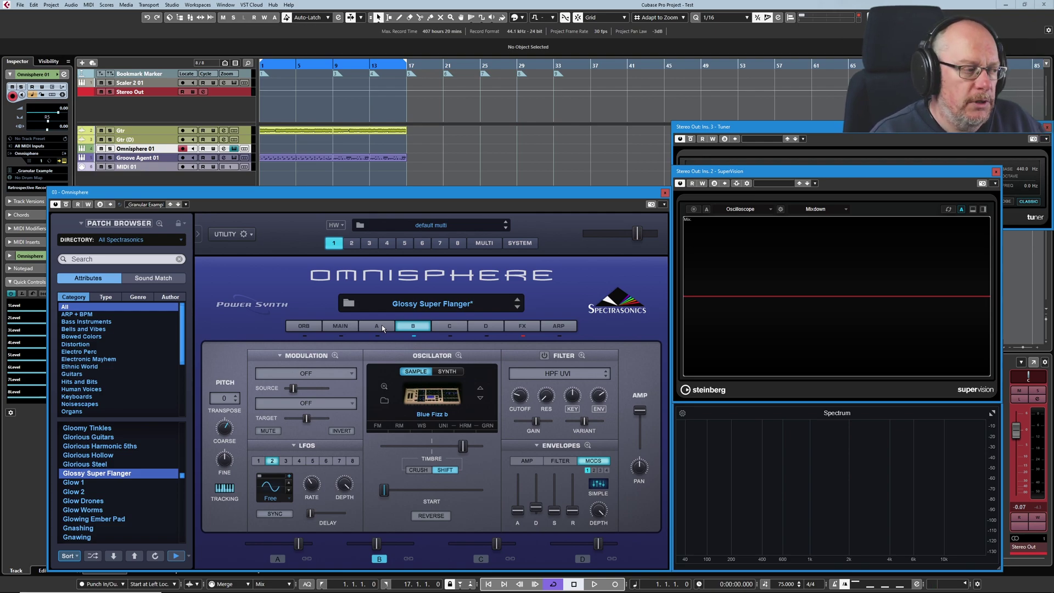
Reload the original Glossy Super Flanger patch, and examine its common and aux effects racks.
left_click(102, 477)
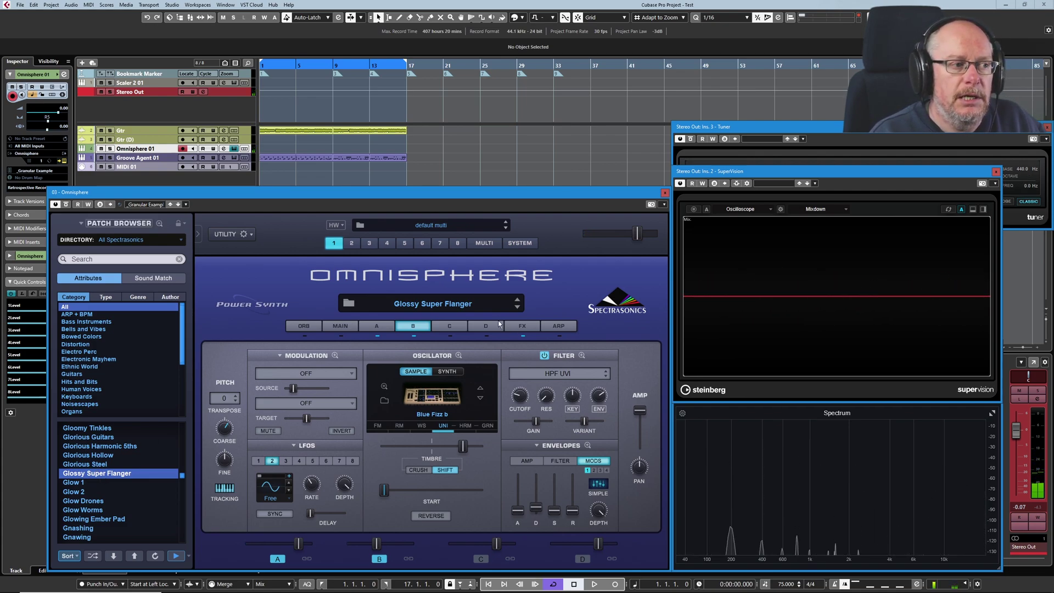
left_click(528, 327)
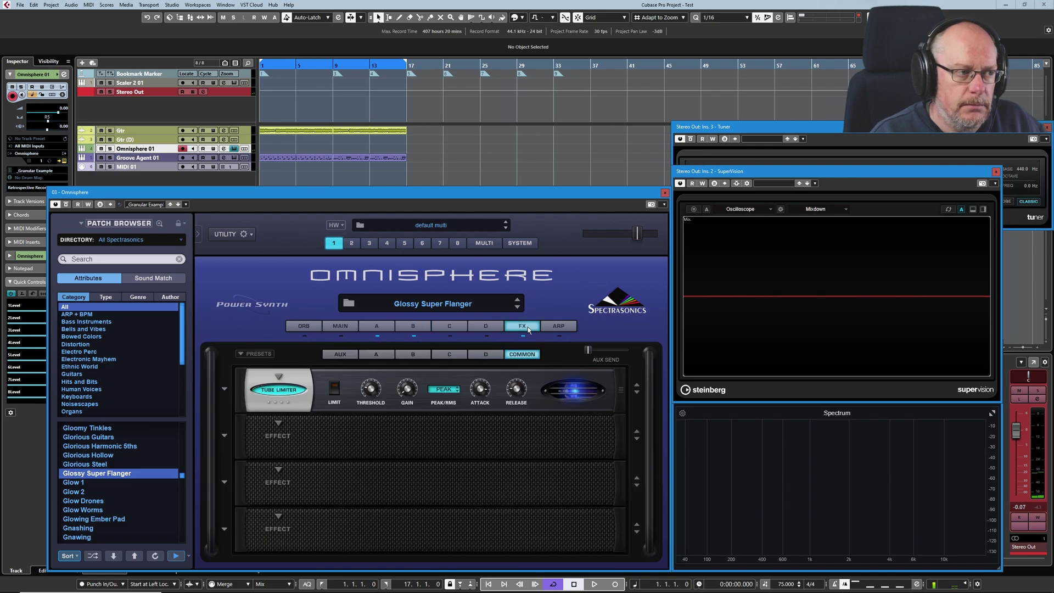
left_click(341, 354)
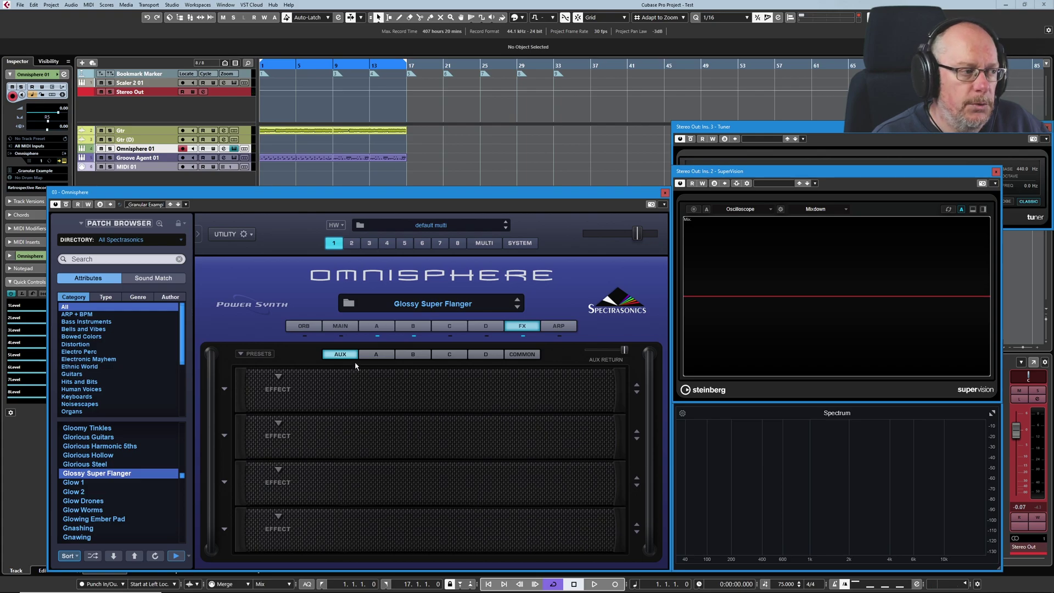
Compare the sound with layer A's Retroflanger effect bypassed and active, and leave it active.
left_click(378, 357)
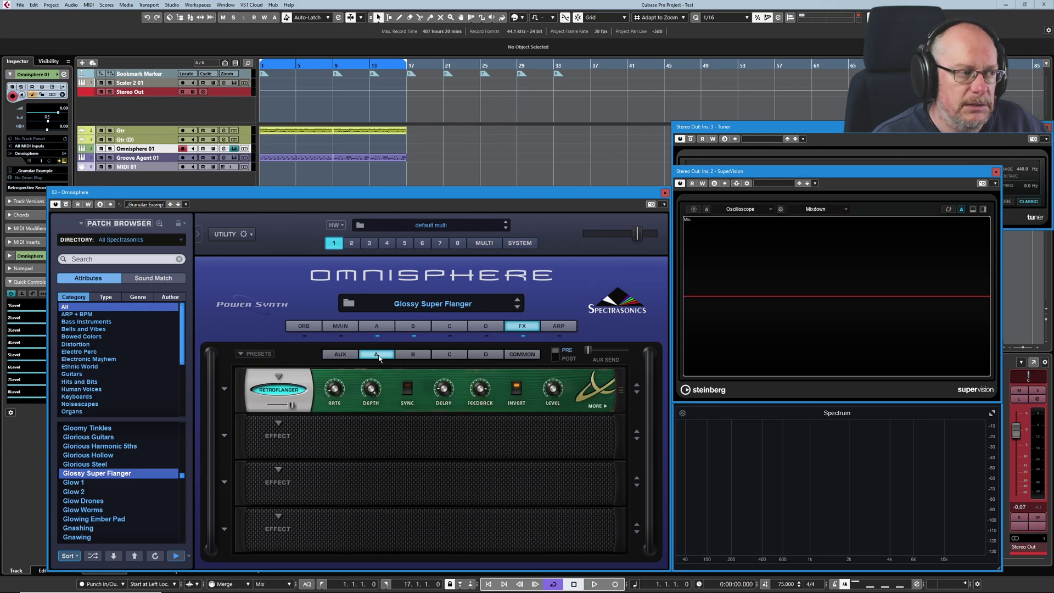
left_click(280, 391)
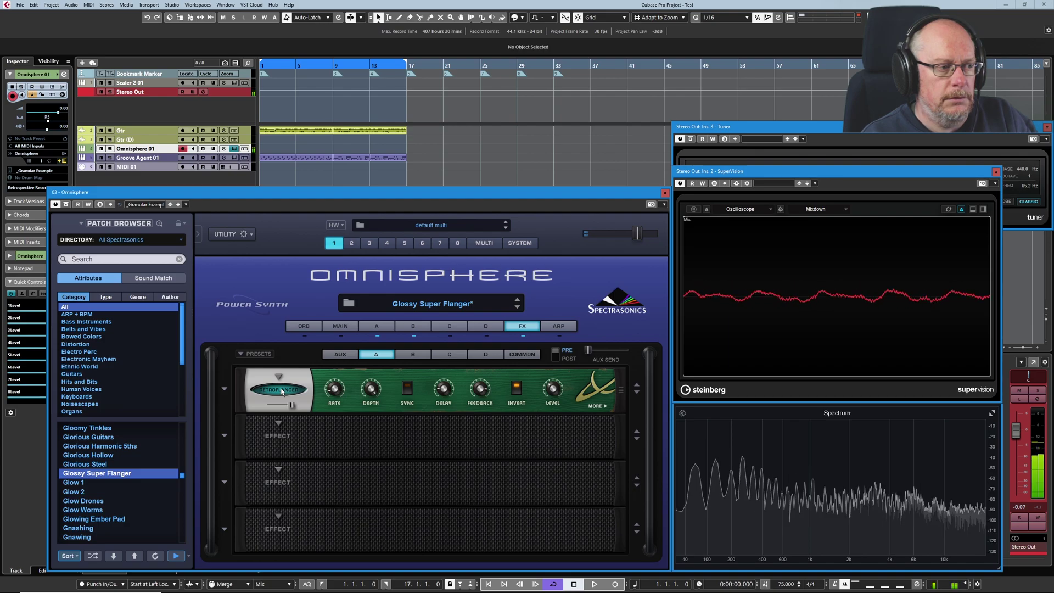
left_click(281, 391)
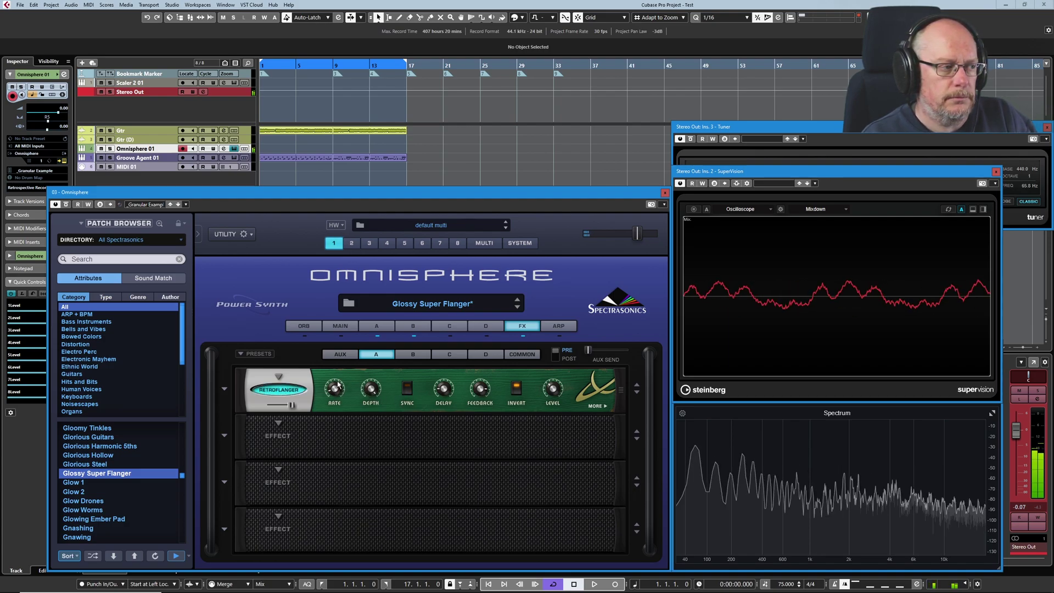
Check layer B's effects rack, and set the common Tube Limiter's gain to about 1.6 dB makeup.
left_click(415, 354)
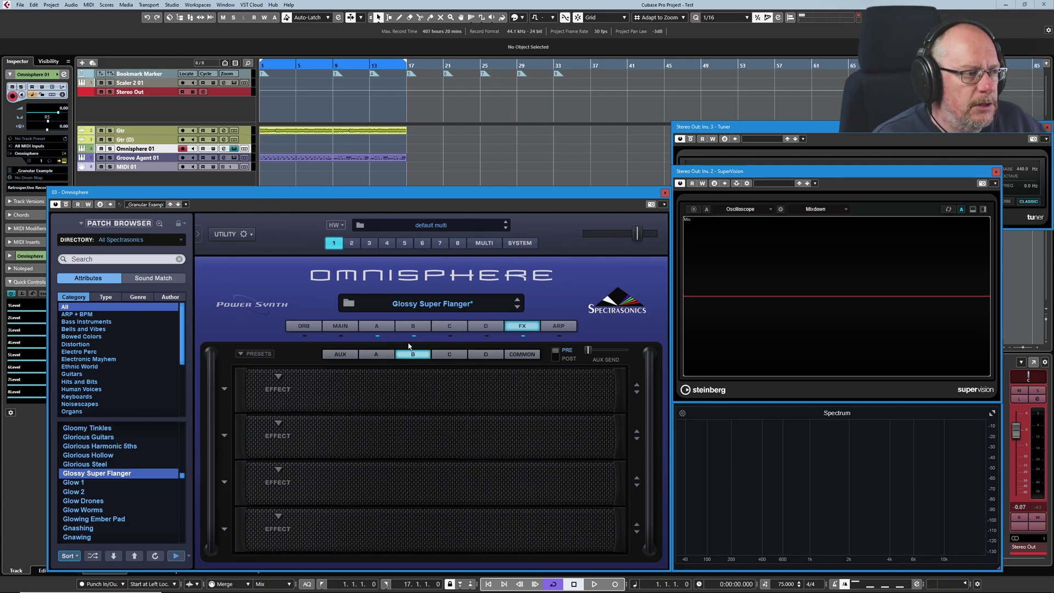
left_click(528, 355)
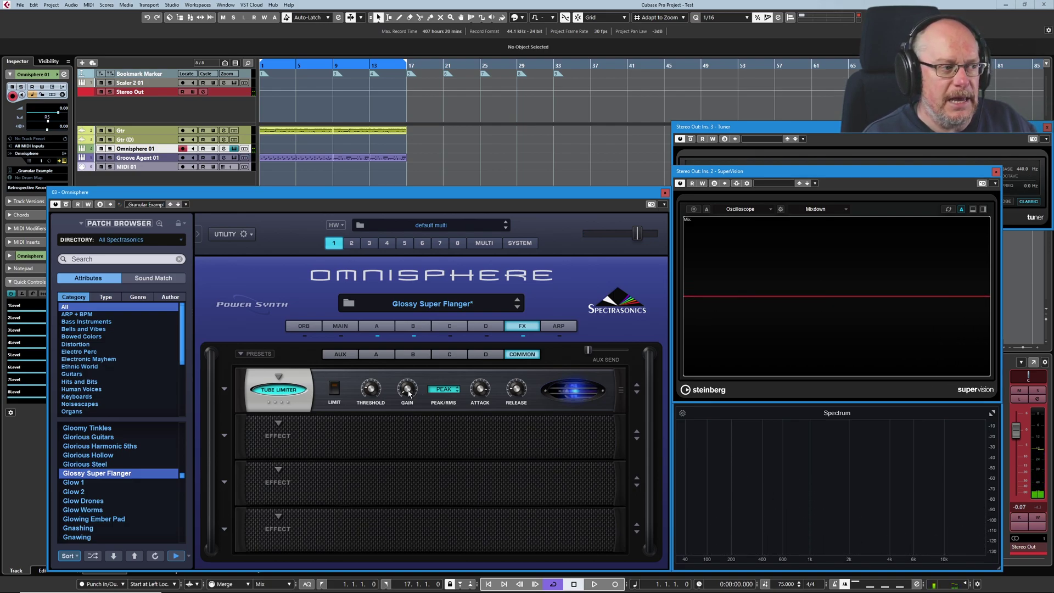
mouse_move(411, 384)
left_click_drag(412, 379, 411, 361)
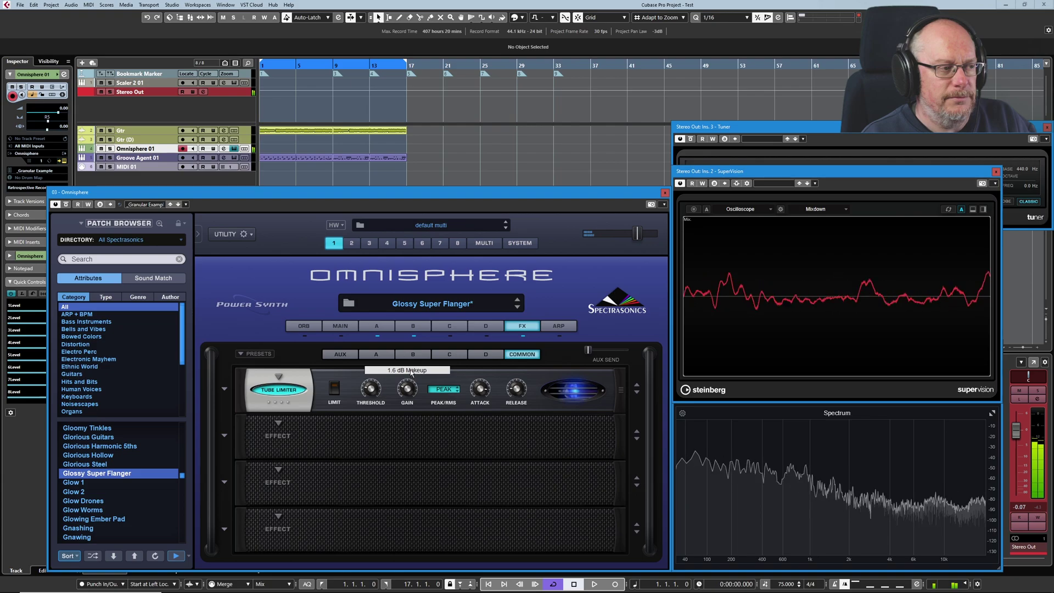